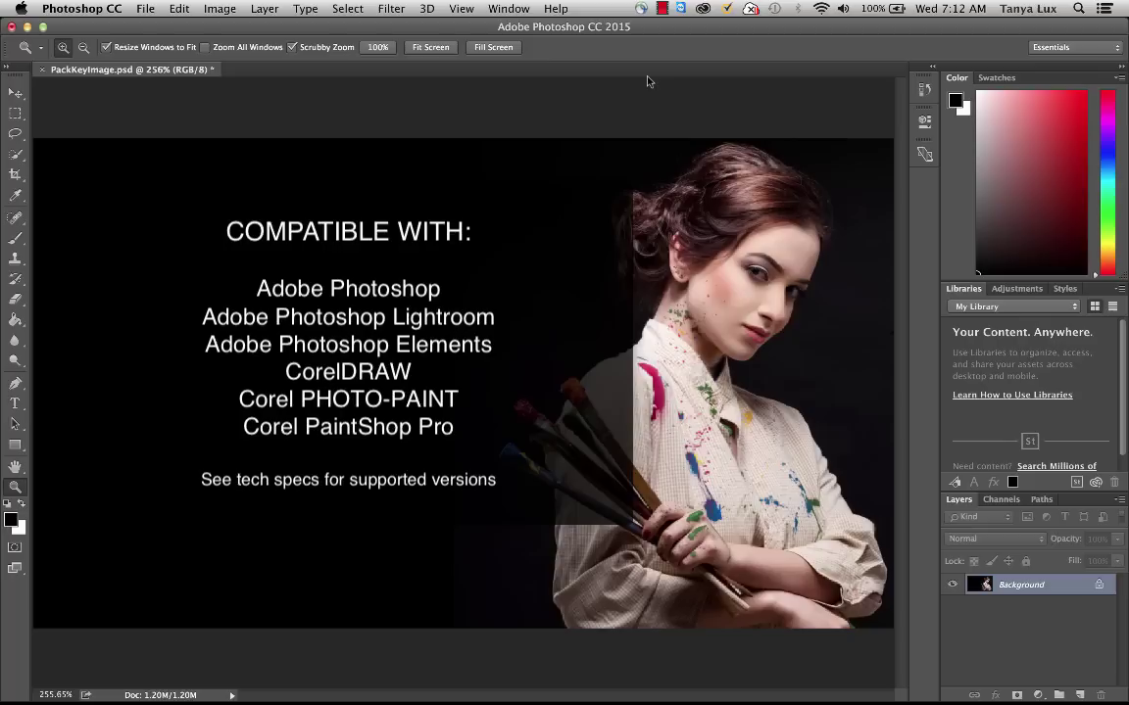
# Look over the document arrangement options, then dismiss the menu unchanged.
pyautogui.click(521, 10)
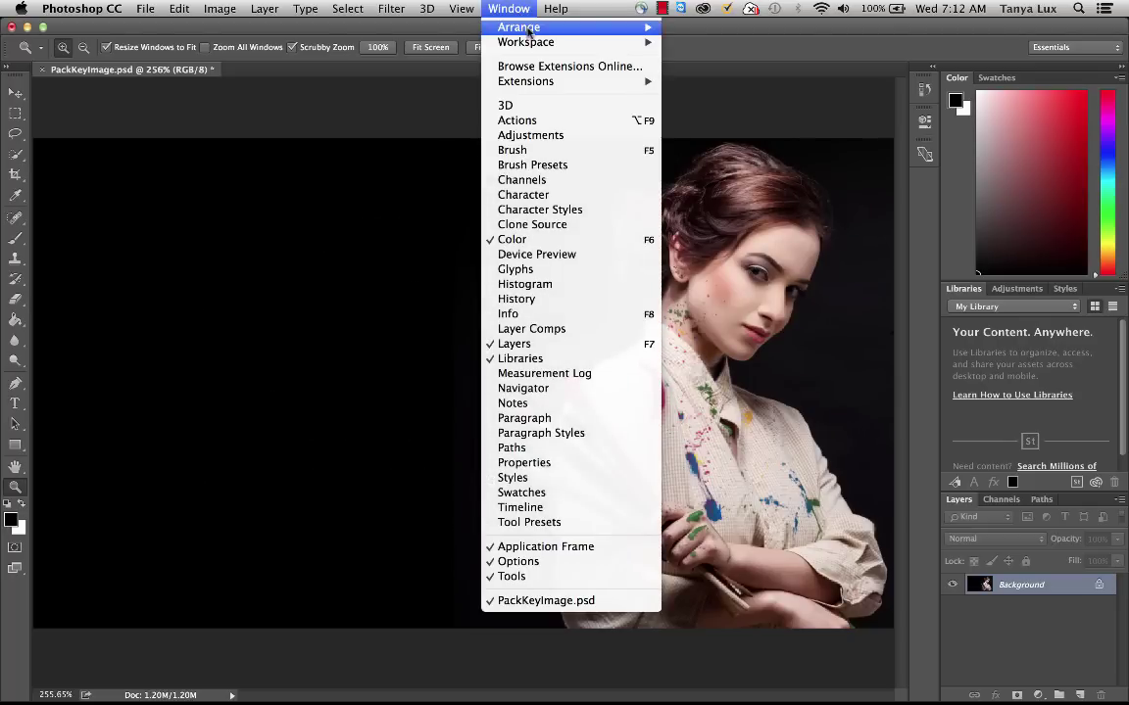
pyautogui.moveTo(529, 30)
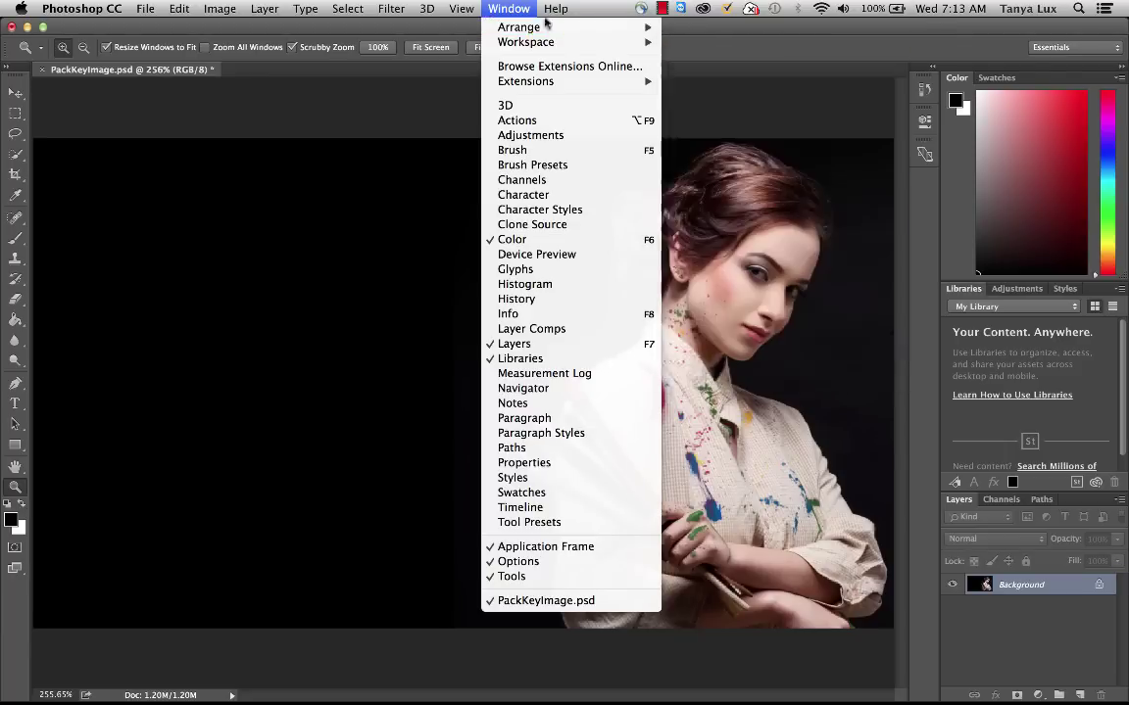
pyautogui.click(339, 76)
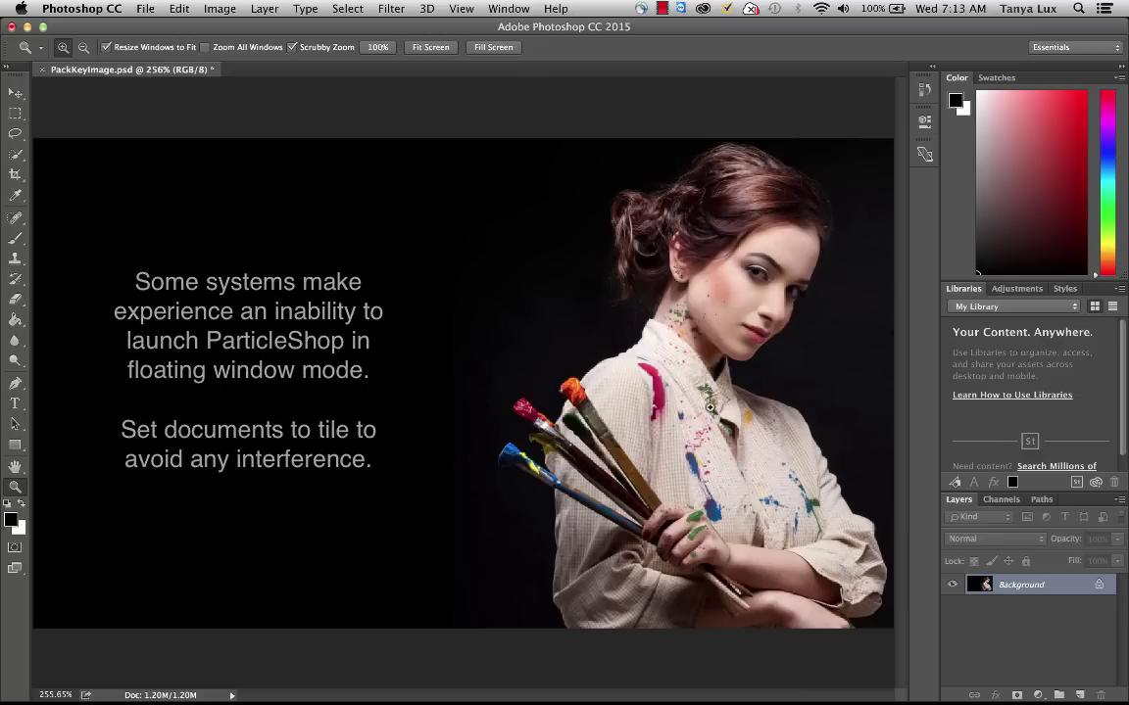
# Duplicate the Background layer to create 'Background copy'.
pyautogui.rightClick(995, 588)
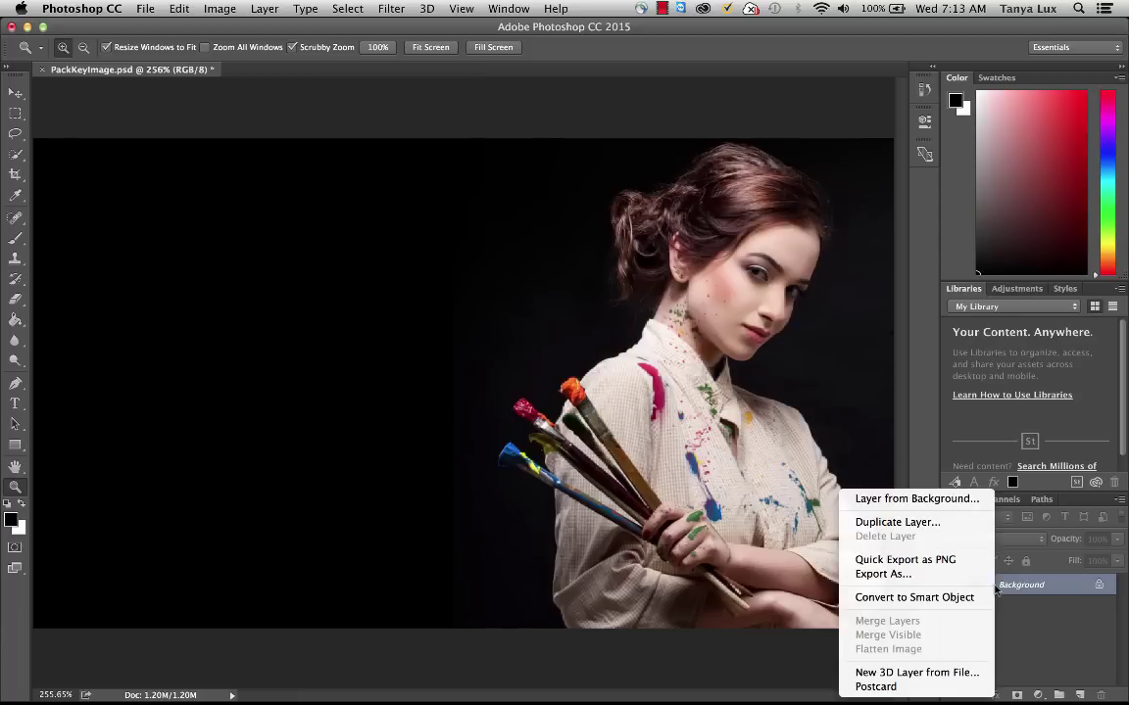
pyautogui.click(943, 531)
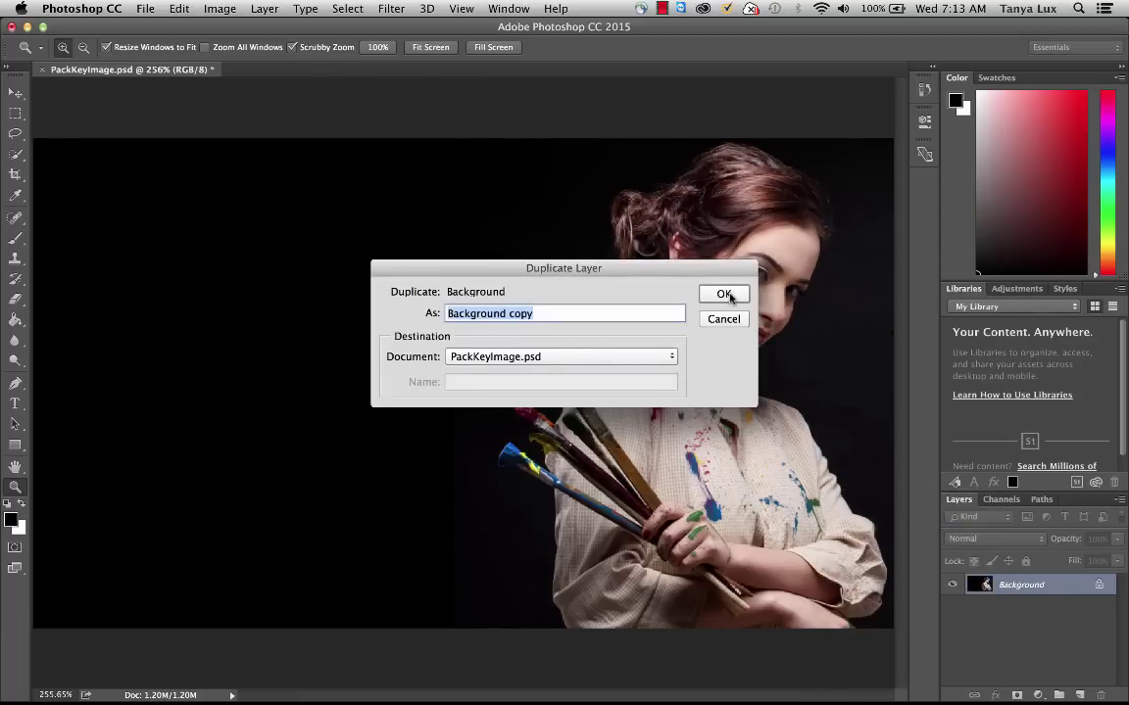
pyautogui.click(722, 295)
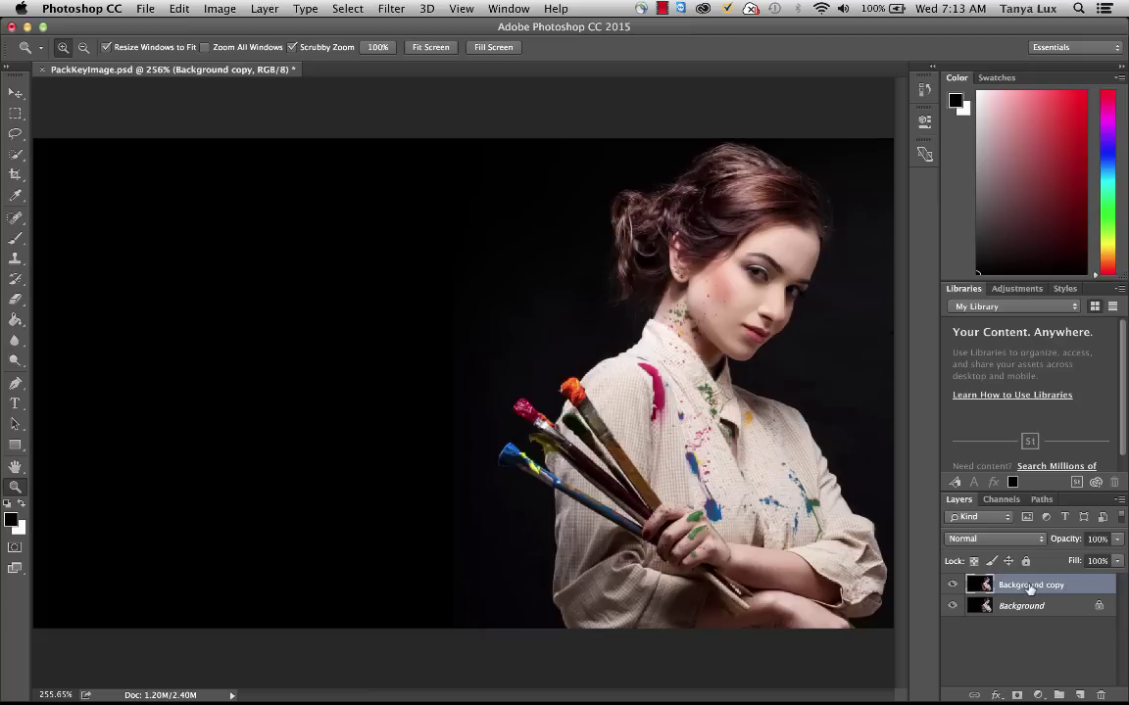
# Start ParticleShop from Filter > Painter and proceed past the copy-layer warning.
pyautogui.click(392, 9)
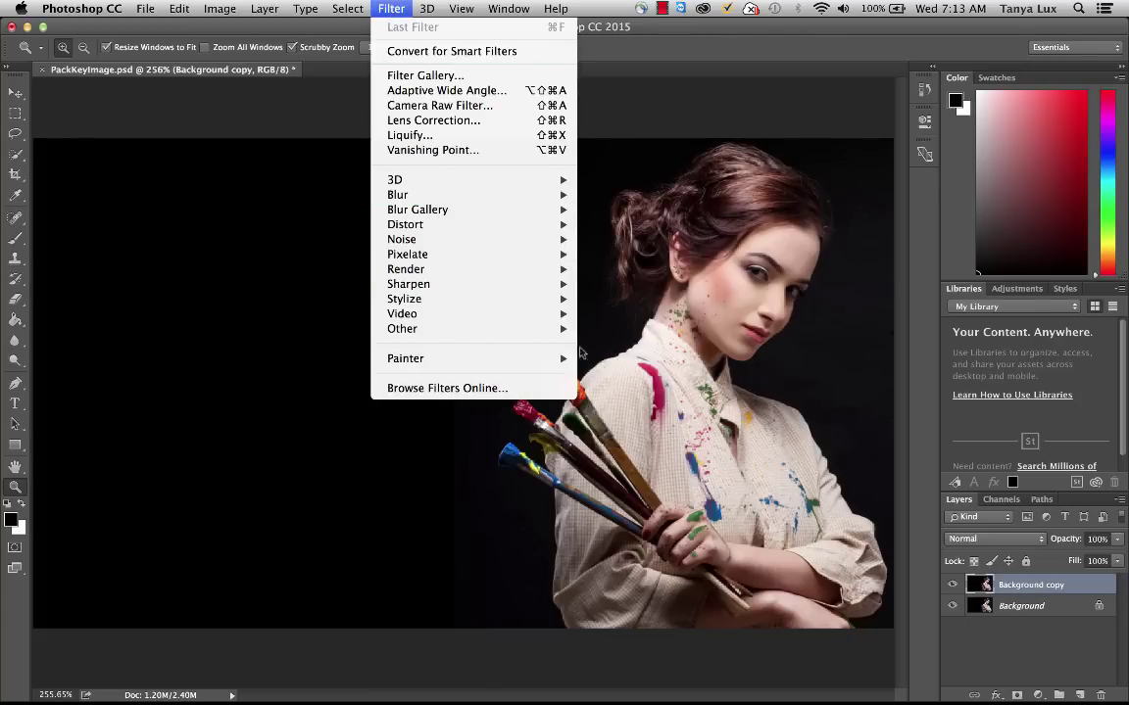
pyautogui.moveTo(566, 358)
pyautogui.click(612, 355)
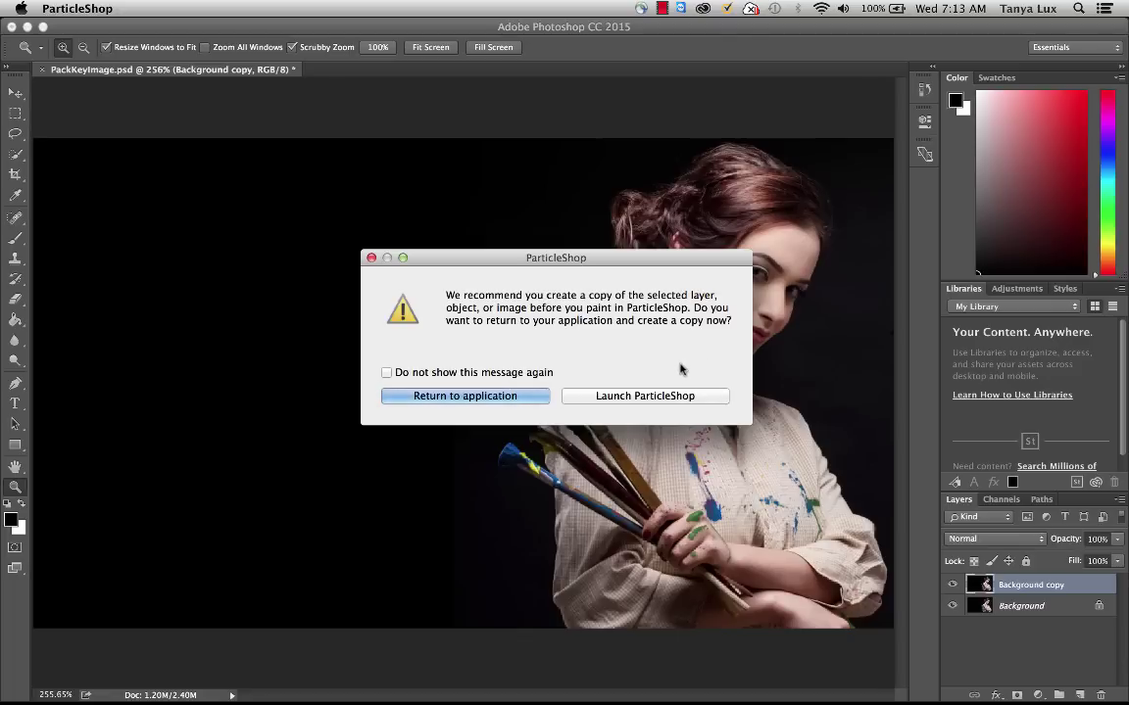
pyautogui.click(676, 397)
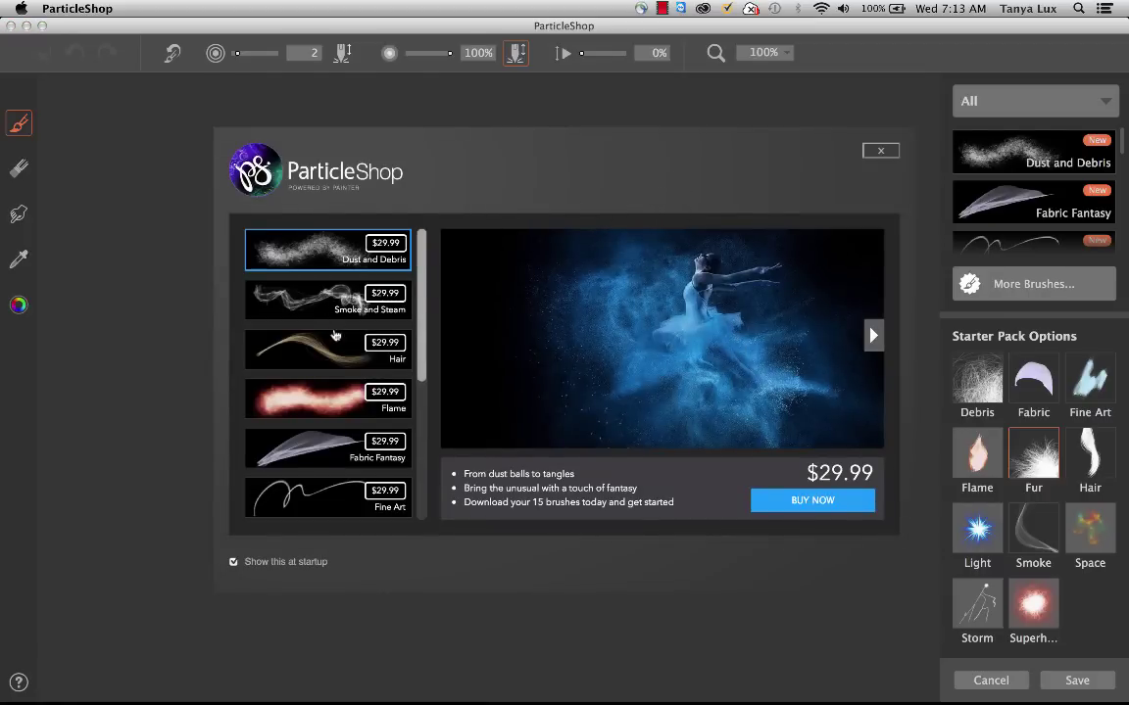
# Browse the Smoke and Steam, Hair and Flame packs, then view the next Flame sample.
pyautogui.click(289, 278)
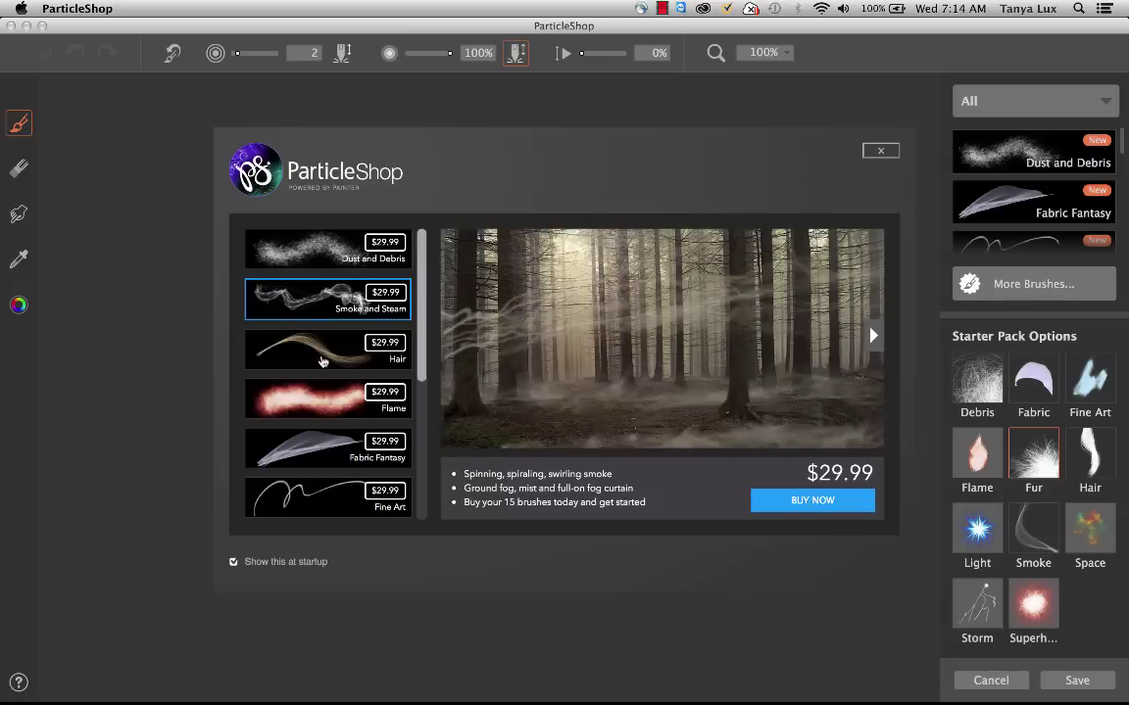
pyautogui.click(322, 355)
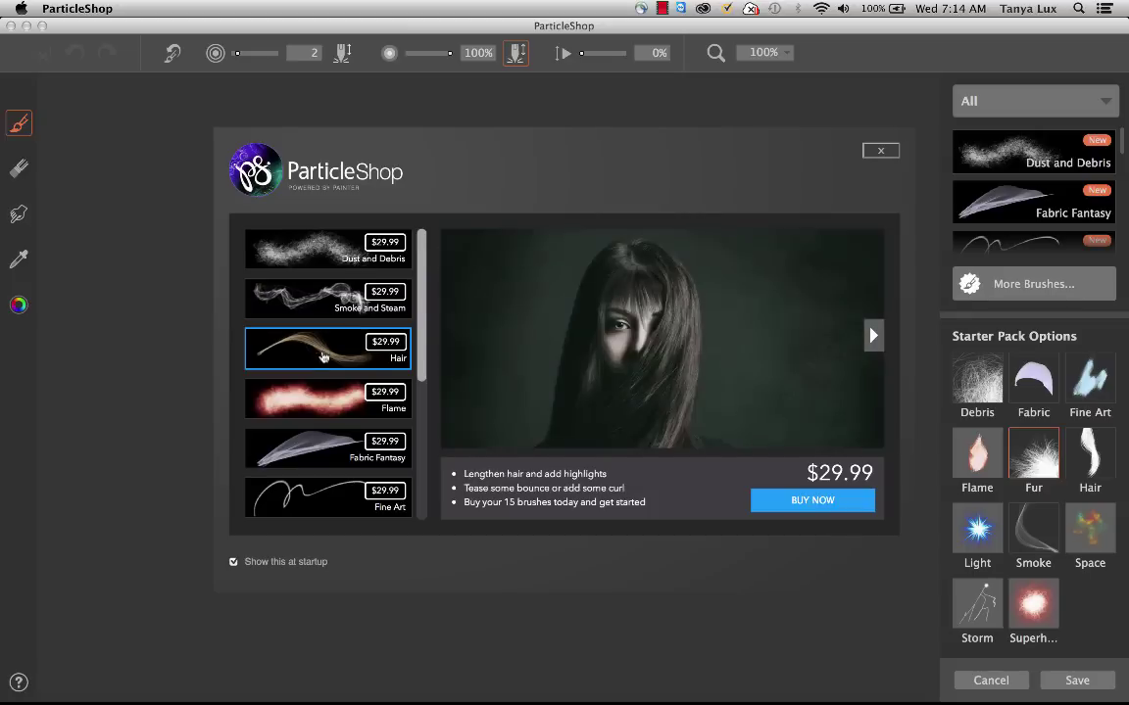
pyautogui.click(336, 400)
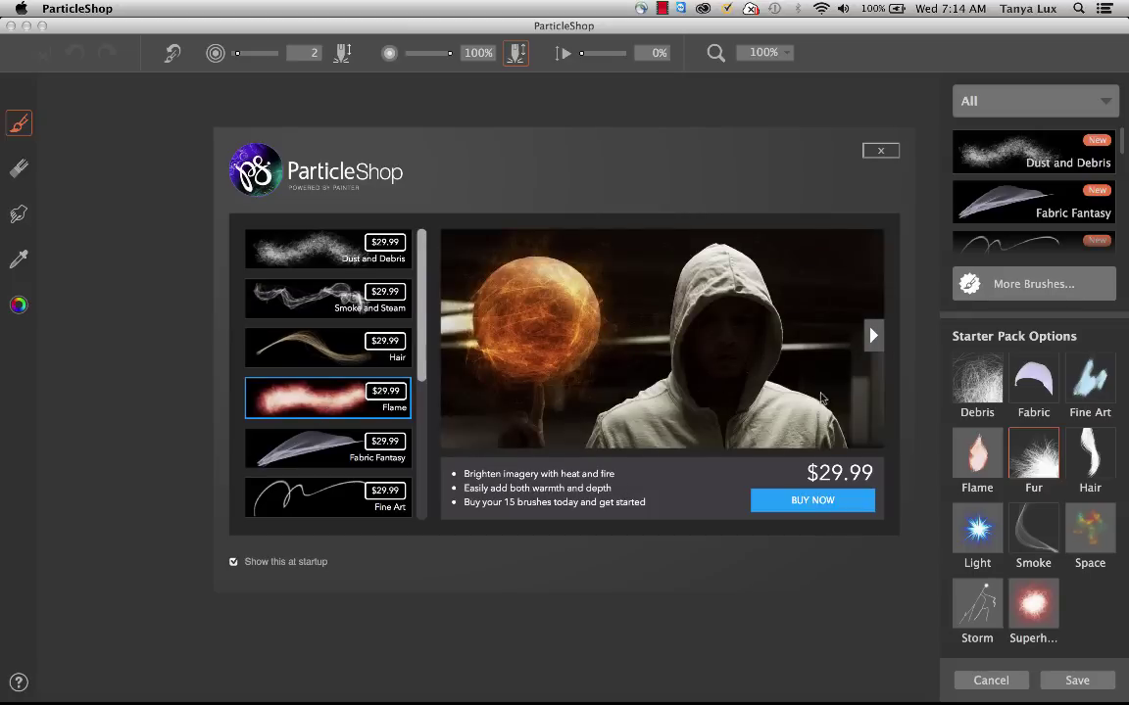
pyautogui.click(875, 337)
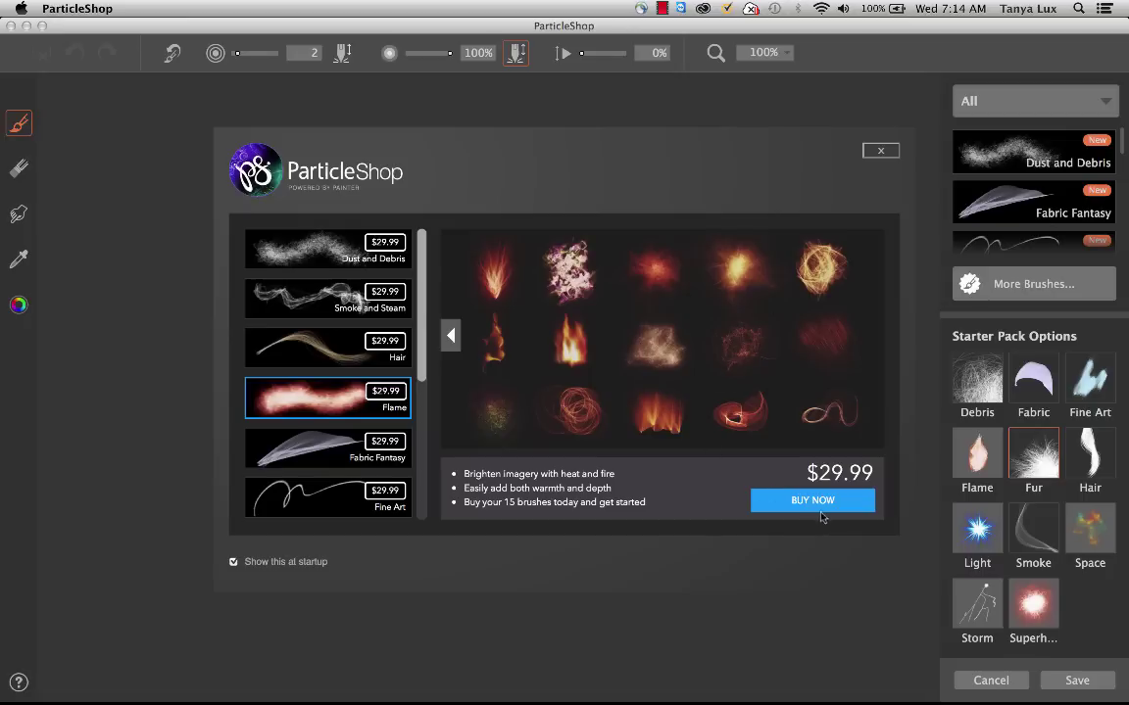
# Close the brush store and zoom the portrait to 200%, then 300%.
pyautogui.click(879, 152)
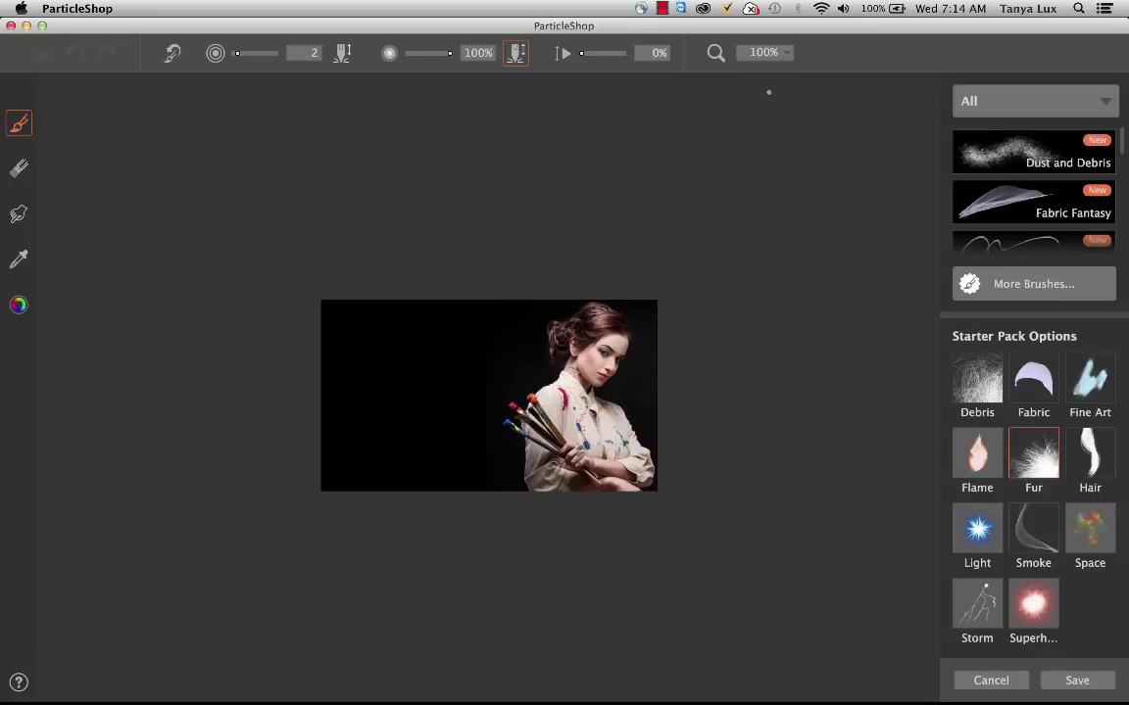
pyautogui.click(780, 59)
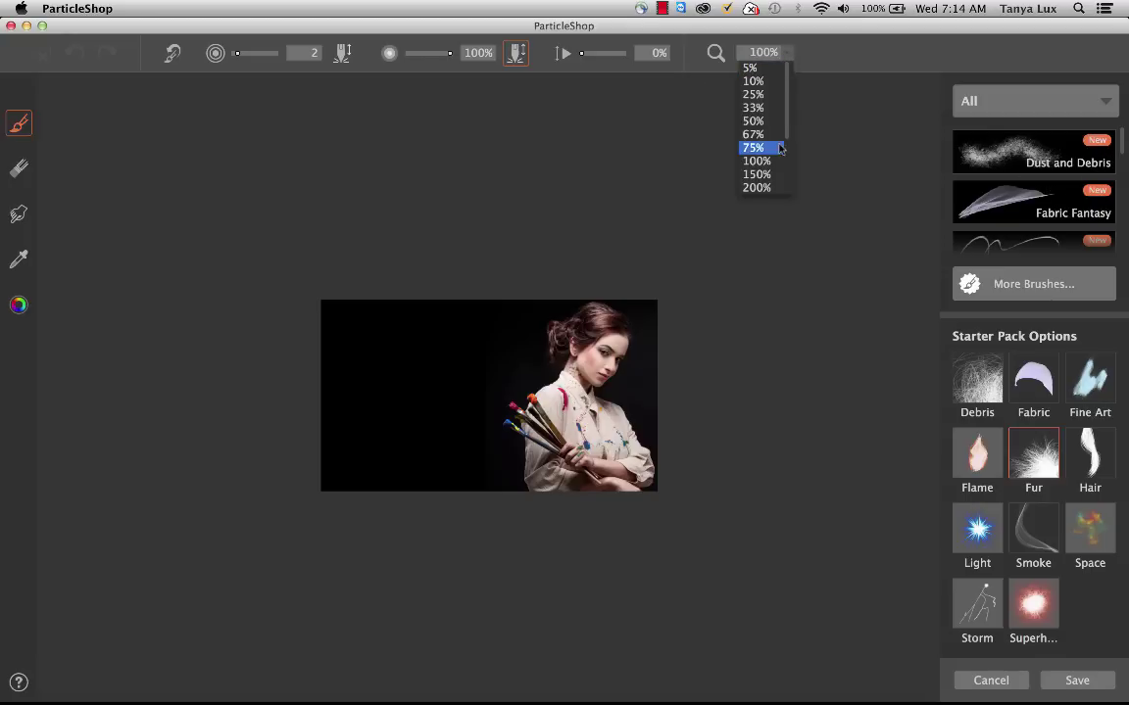
pyautogui.scroll(-2, 789, 143)
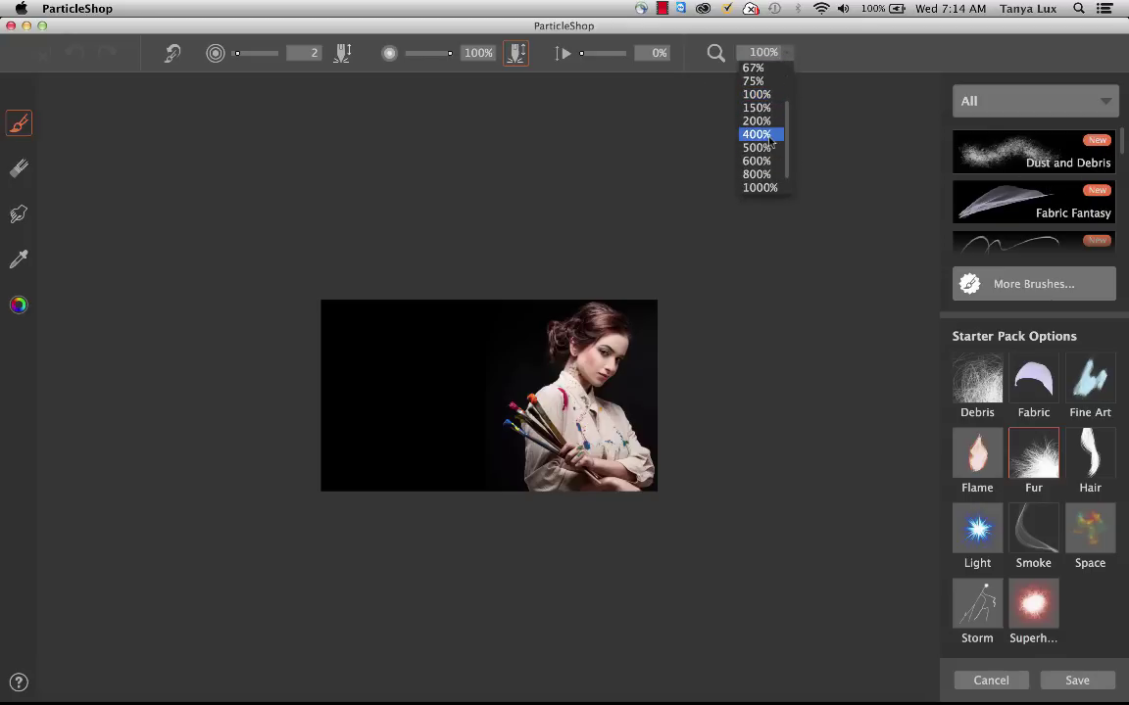
pyautogui.click(759, 121)
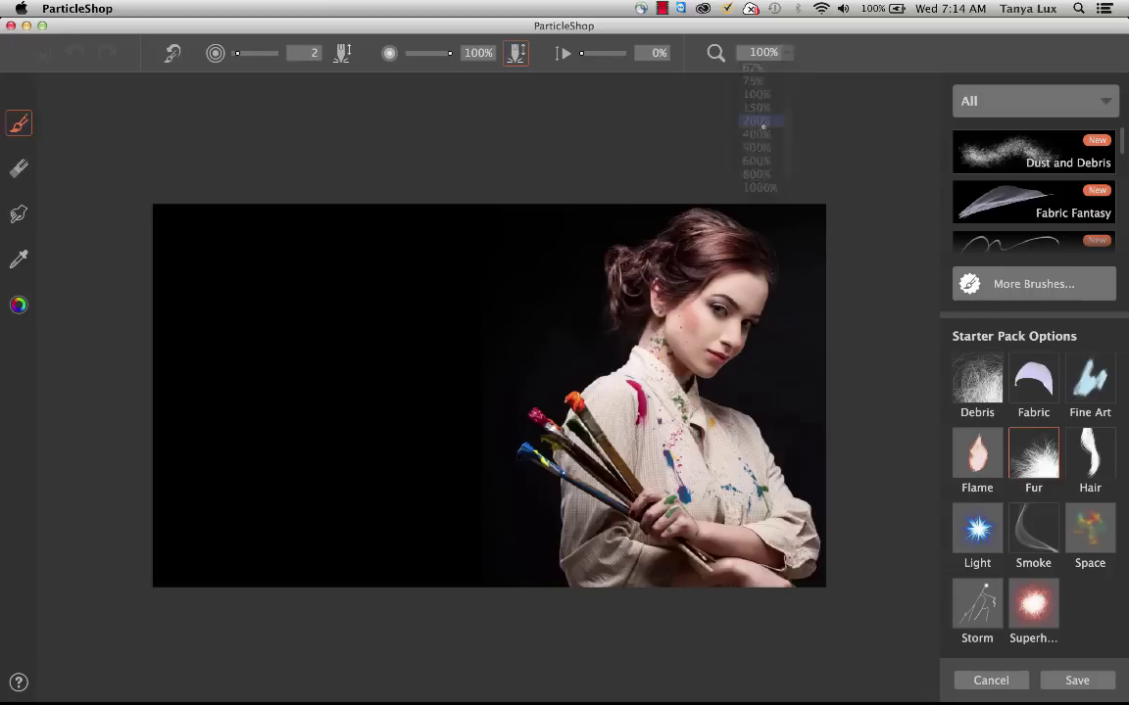
pyautogui.click(756, 58)
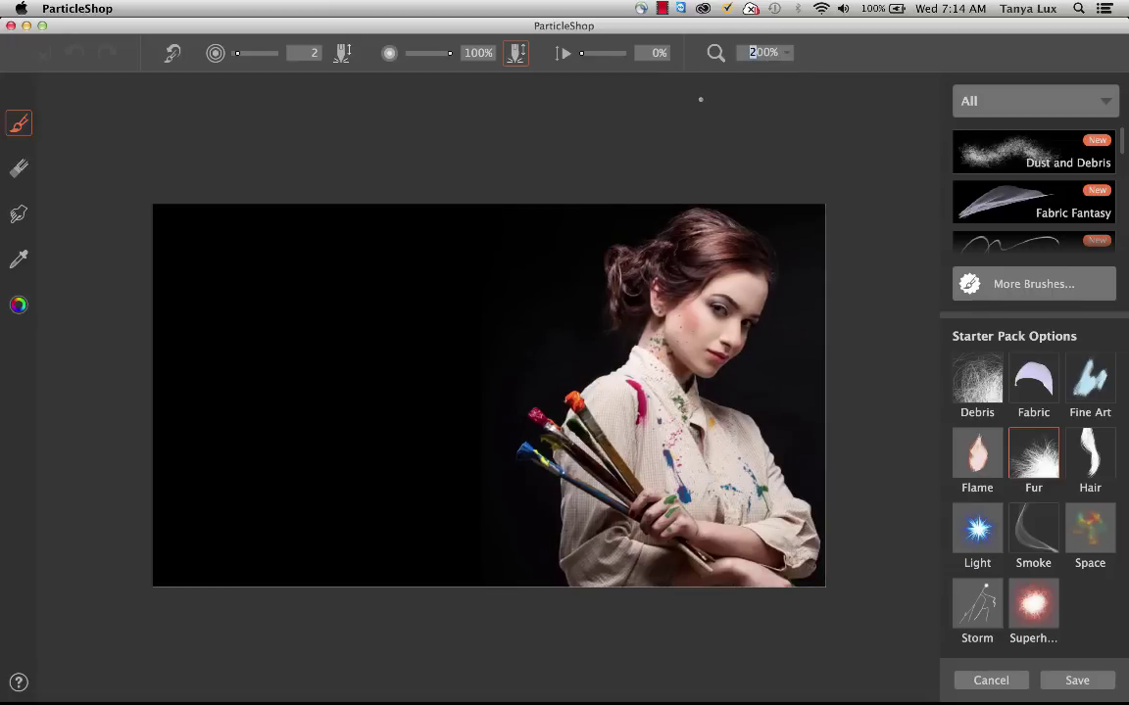
pyautogui.press('Return')
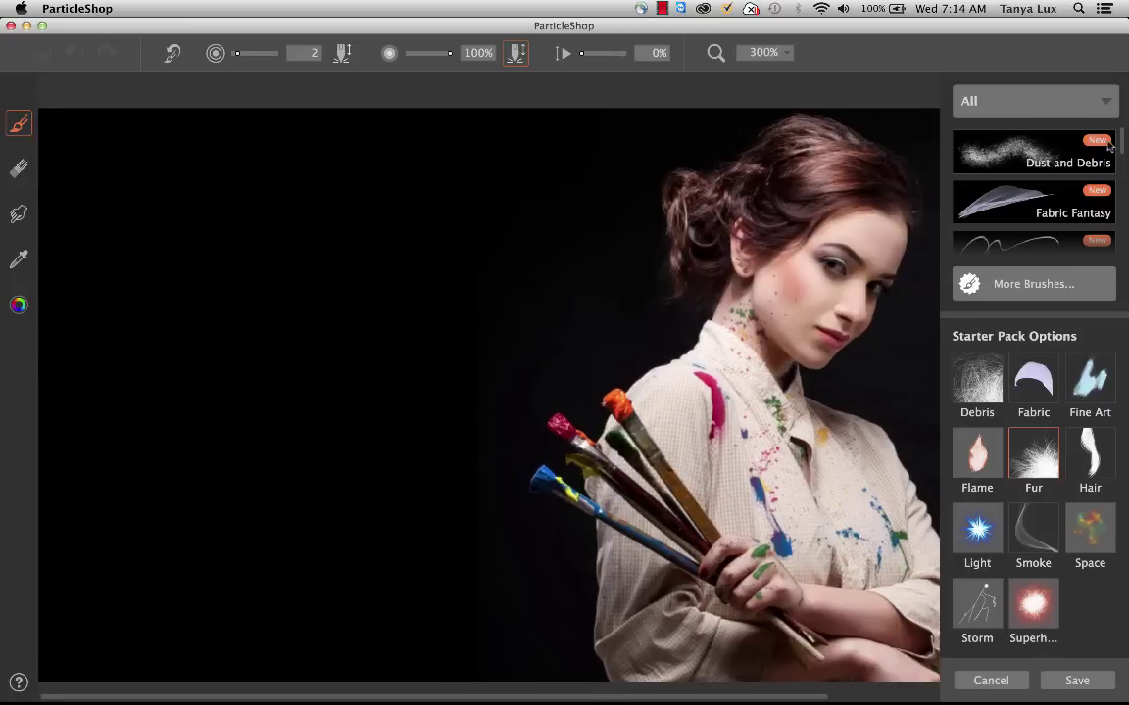
# Scroll to the Starter Pack and pick the Fabric brush.
pyautogui.moveTo(1124, 153); pyautogui.dragTo(1125, 228)
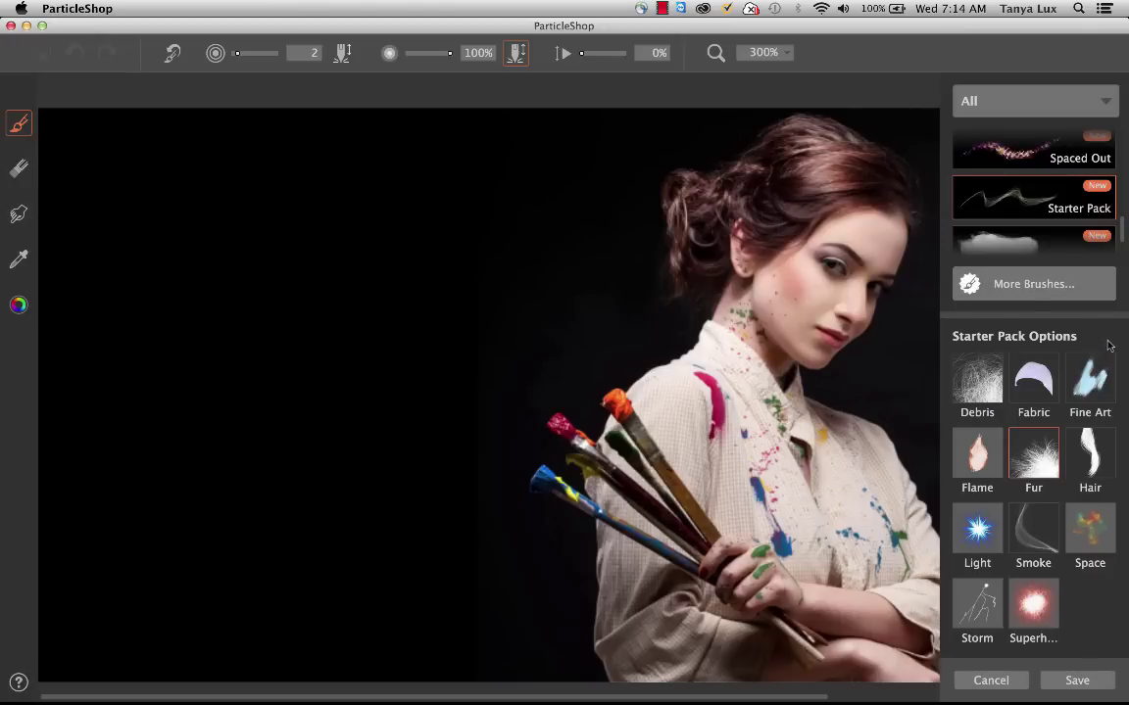
pyautogui.click(1021, 387)
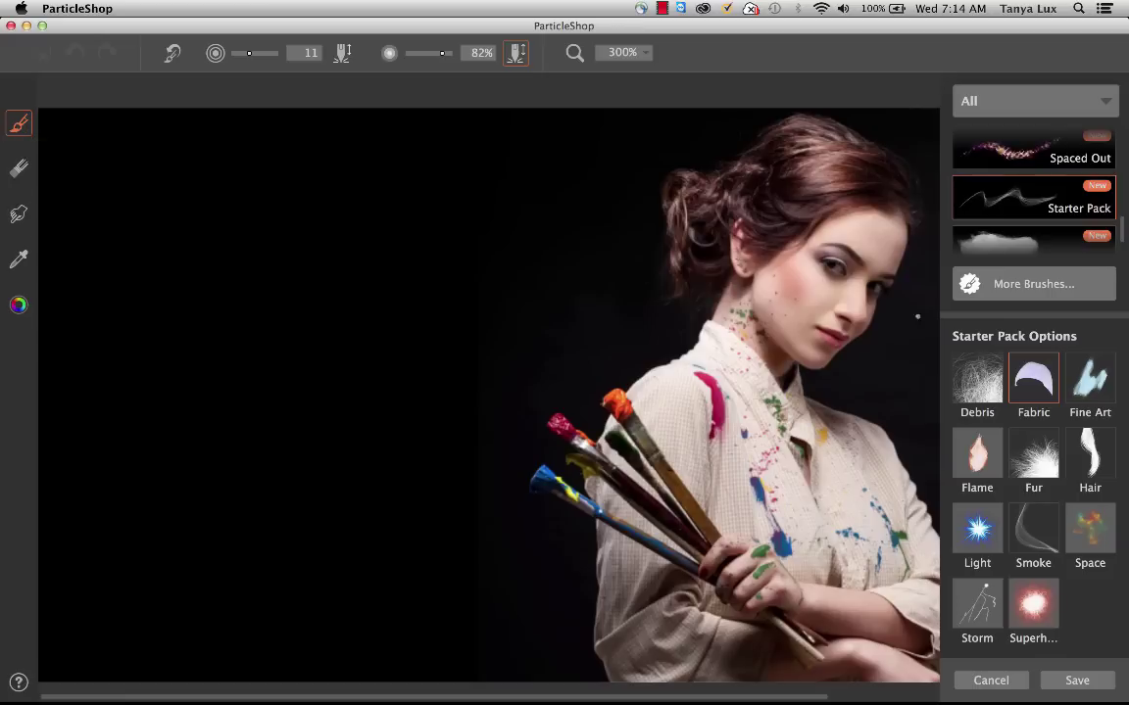
# Try other hues on the colour wheel, keep red, and undo the last change.
pyautogui.click(18, 304)
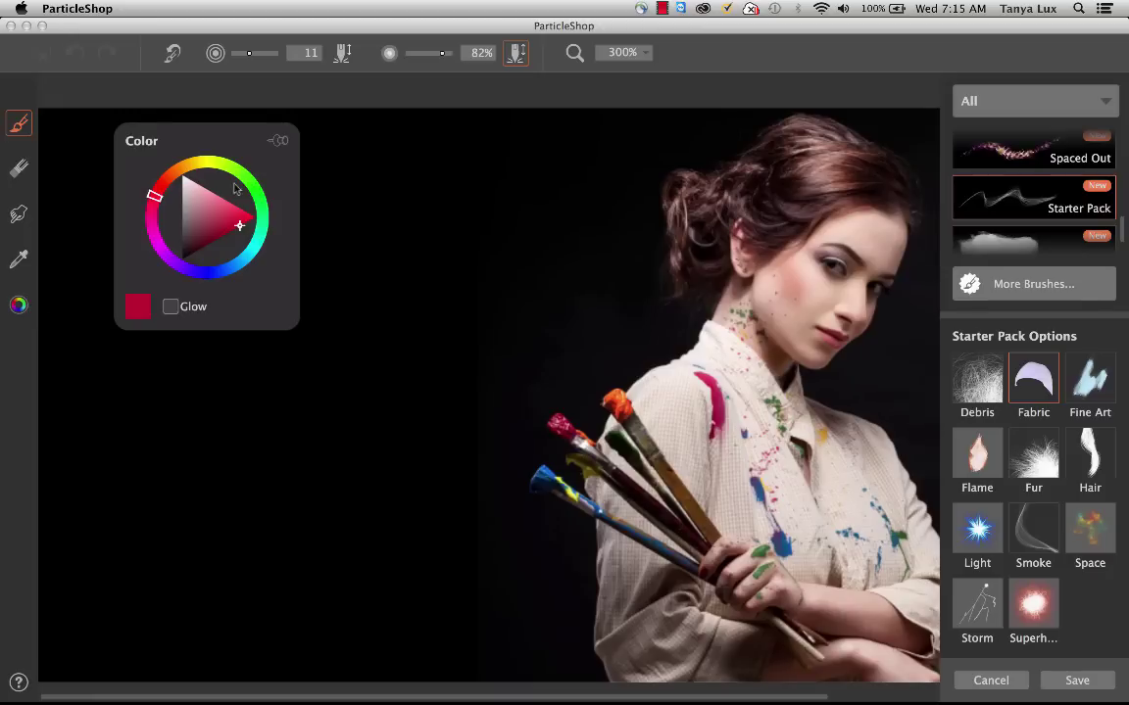
pyautogui.moveTo(213, 161)
pyautogui.mouseDown()
pyautogui.moveTo(235, 175)
pyautogui.moveTo(208, 168)
pyautogui.moveTo(216, 201)
pyautogui.moveTo(187, 229)
pyautogui.moveTo(235, 215)
pyautogui.moveTo(152, 196)
pyautogui.moveTo(244, 224)
pyautogui.mouseUp()
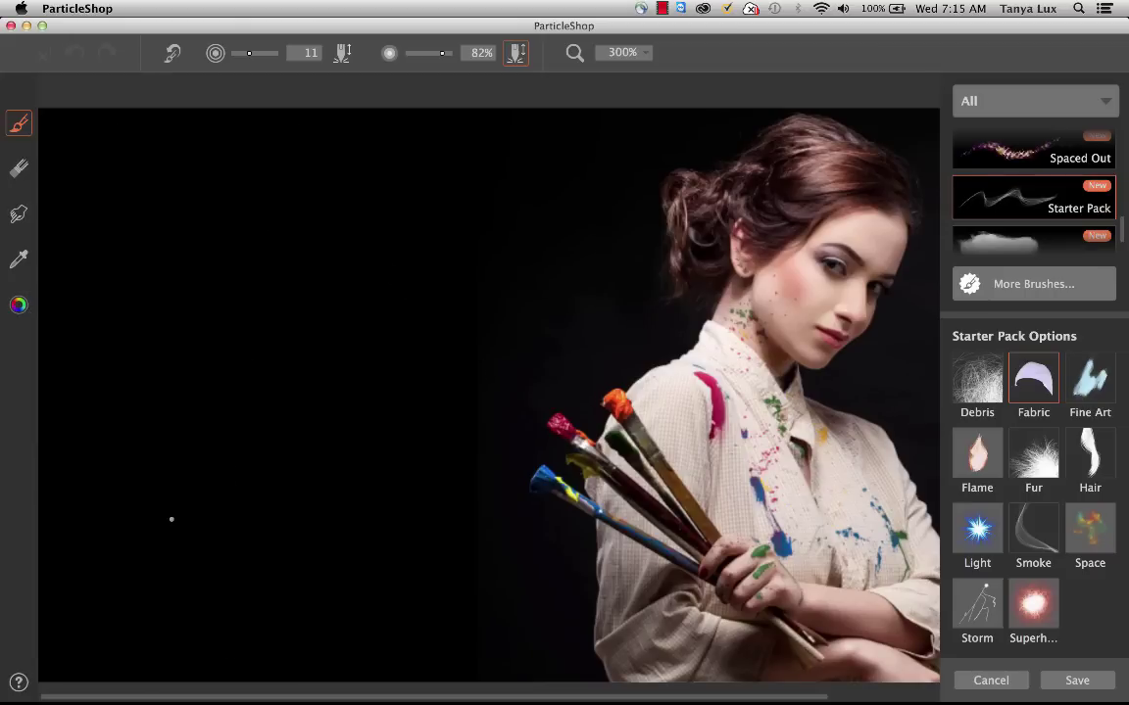
pyautogui.click(19, 305)
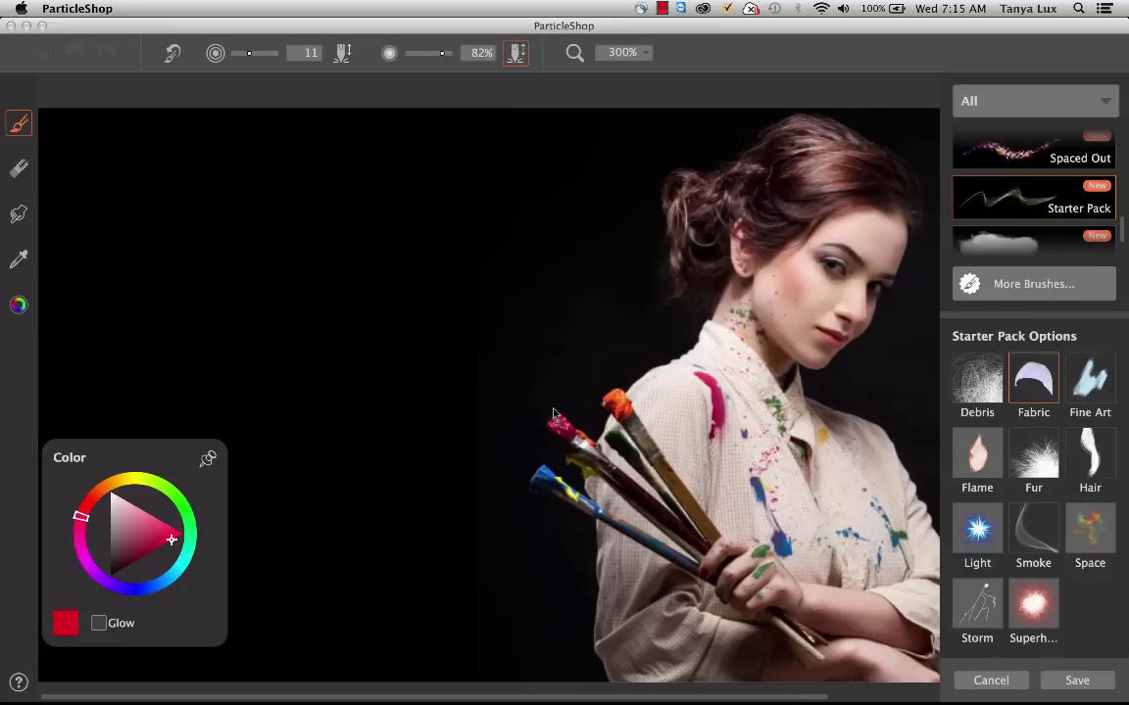
pyautogui.press('super+z')
# Paint a red Fabric ribbon from the brush tips to the top-left, enable pen pressure, select Flame.
pyautogui.moveTo(583, 410)
pyautogui.mouseDown()
pyautogui.moveTo(468, 315)
pyautogui.moveTo(146, 122)
pyautogui.mouseUp()
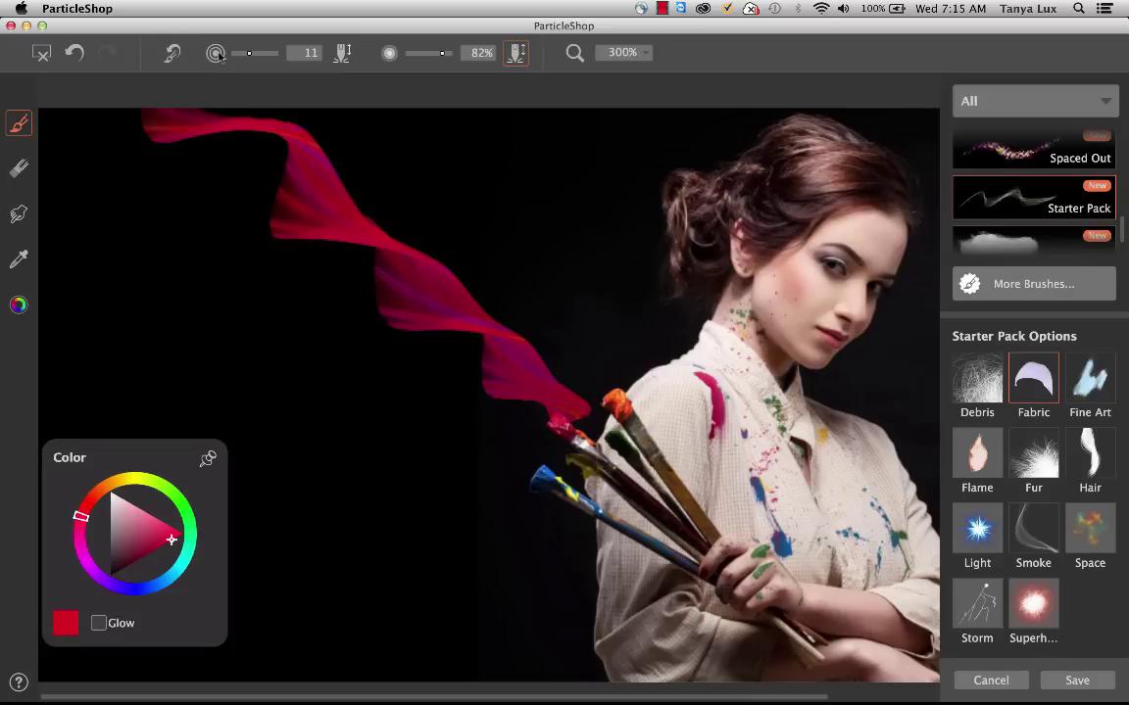
pyautogui.click(343, 57)
pyautogui.click(993, 461)
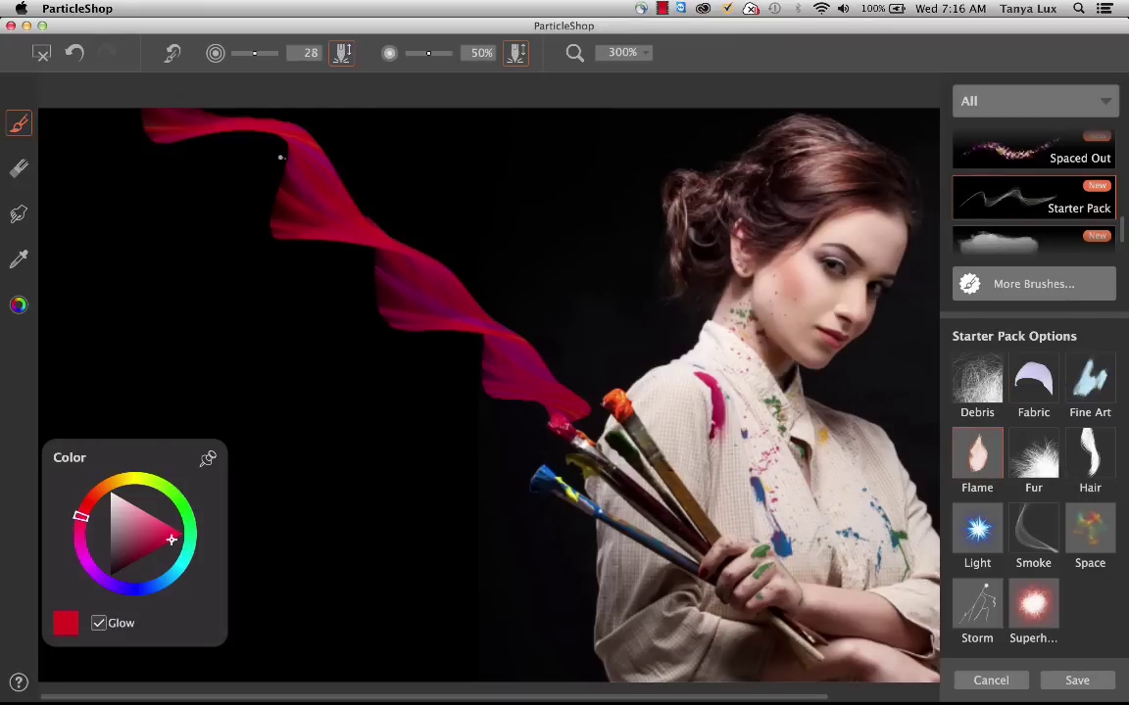
# Erase the ribbon's left tip and a middle section, then undo both erasures.
pyautogui.click(24, 170)
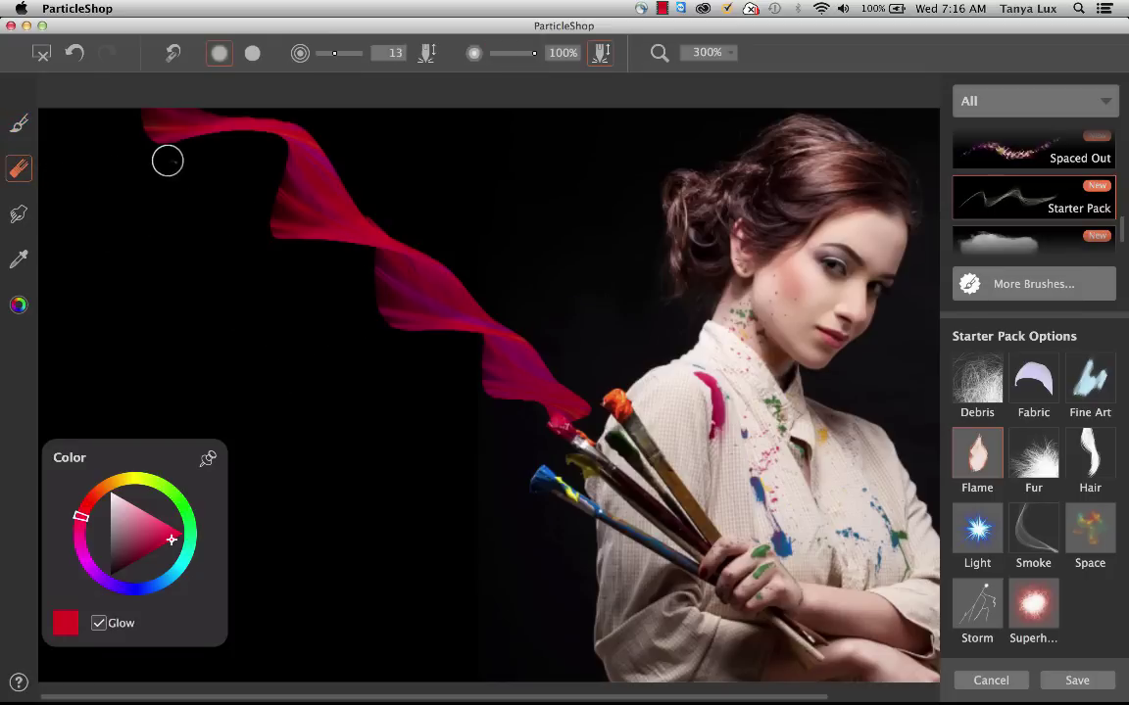
pyautogui.moveTo(123, 160); pyautogui.dragTo(167, 67)
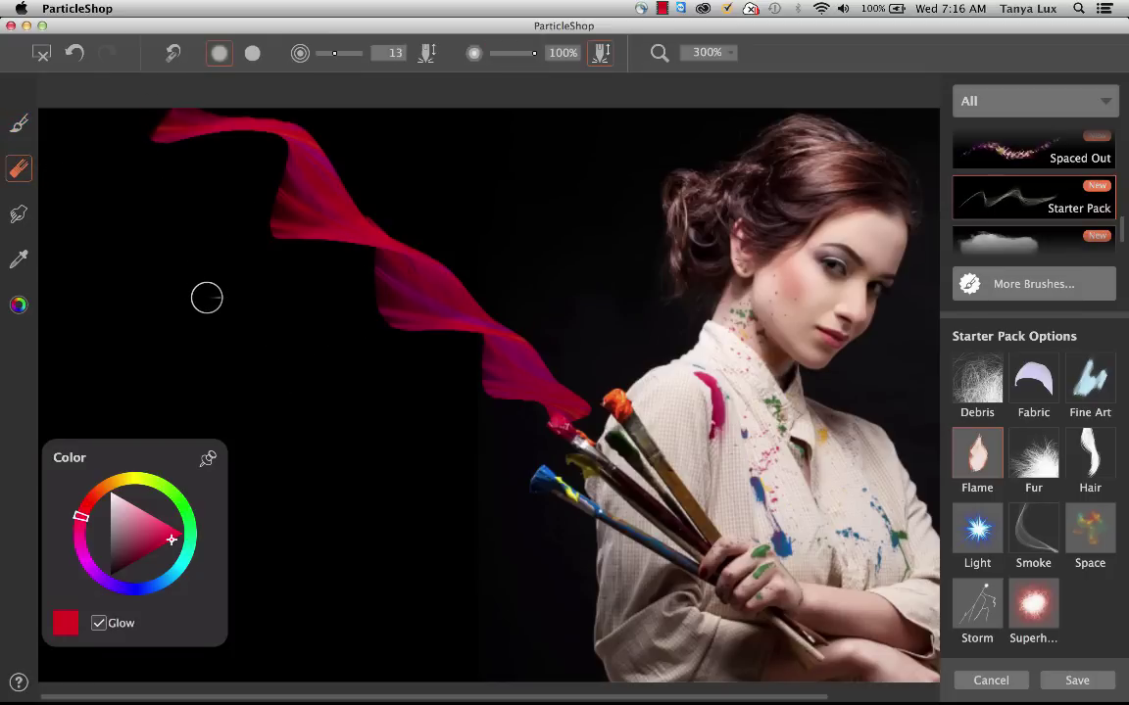
pyautogui.moveTo(205, 308)
pyautogui.mouseDown()
pyautogui.moveTo(240, 261)
pyautogui.moveTo(442, 209)
pyautogui.moveTo(485, 252)
pyautogui.moveTo(348, 408)
pyautogui.mouseUp()
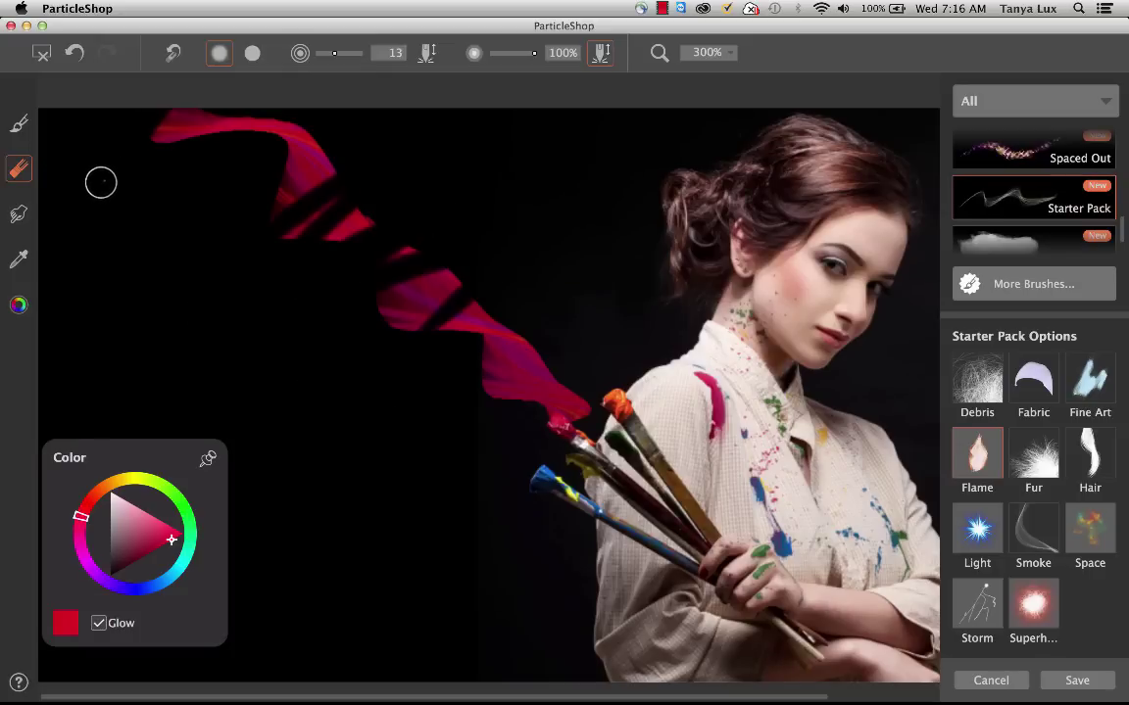
pyautogui.click(75, 54)
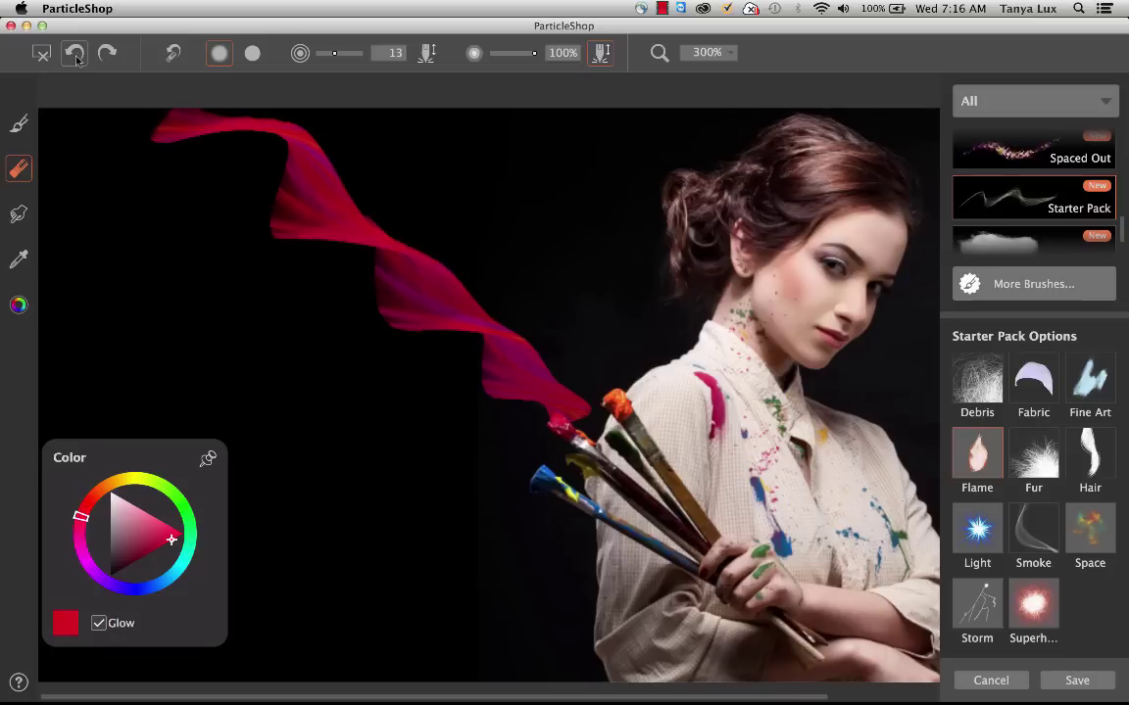
pyautogui.click(76, 56)
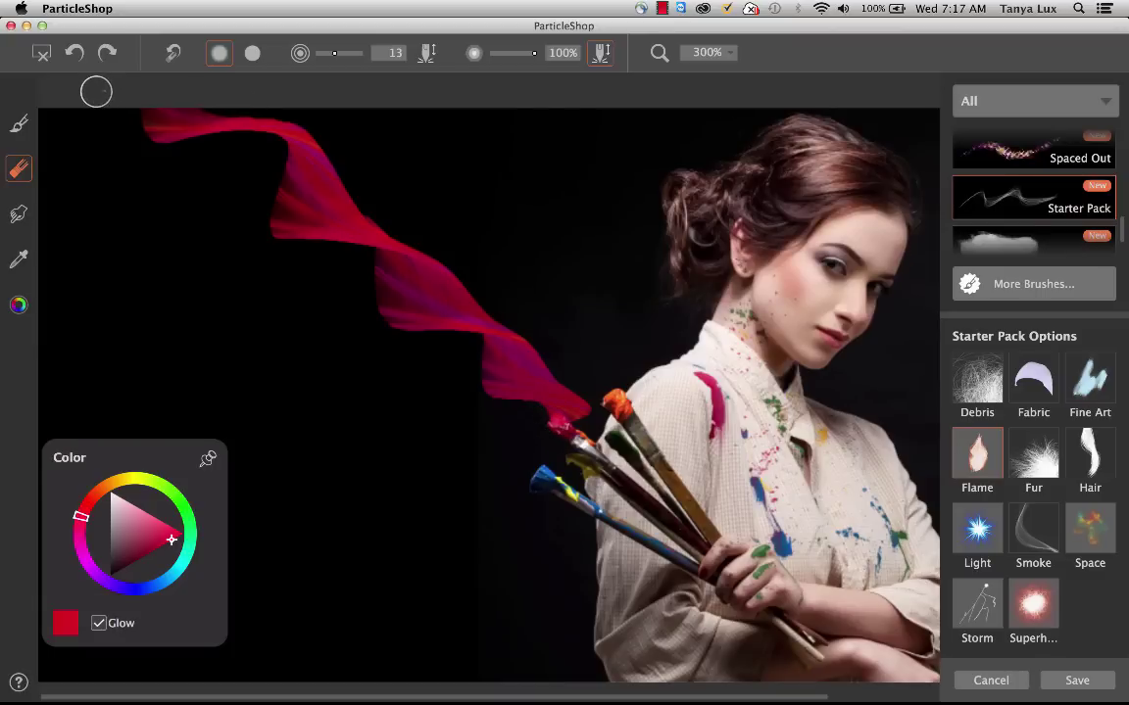
# Try another tool on the ribbon, then undo both trial changes.
pyautogui.click(19, 217)
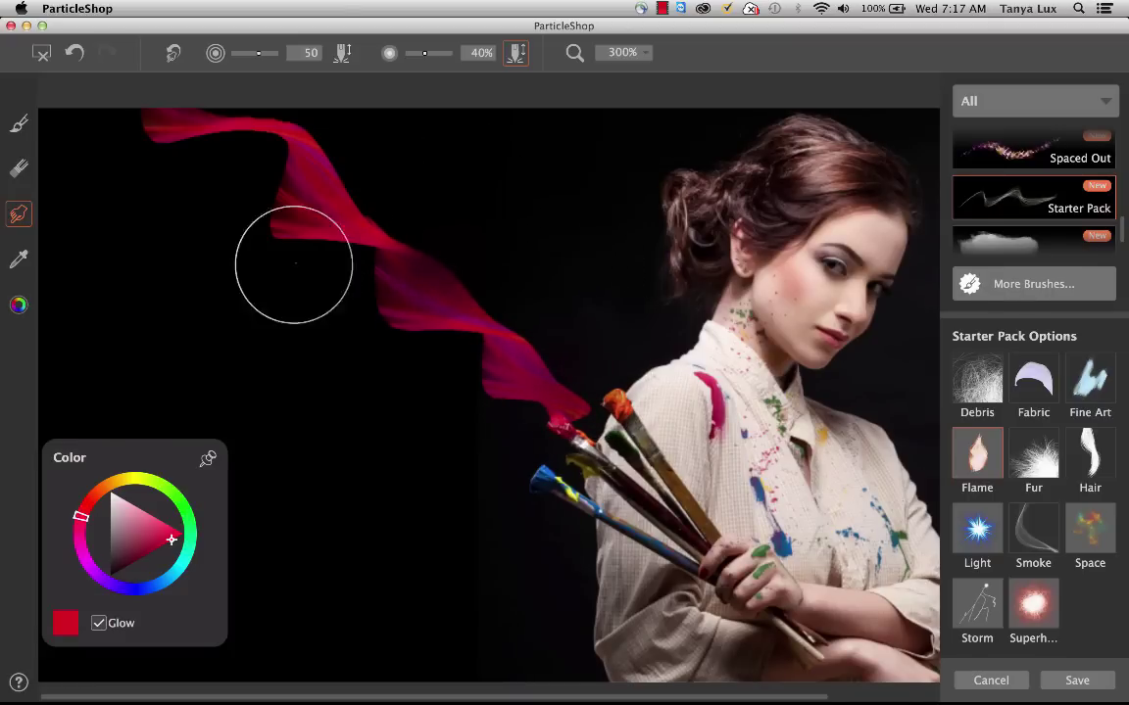
pyautogui.click(74, 52)
pyautogui.click(74, 52)
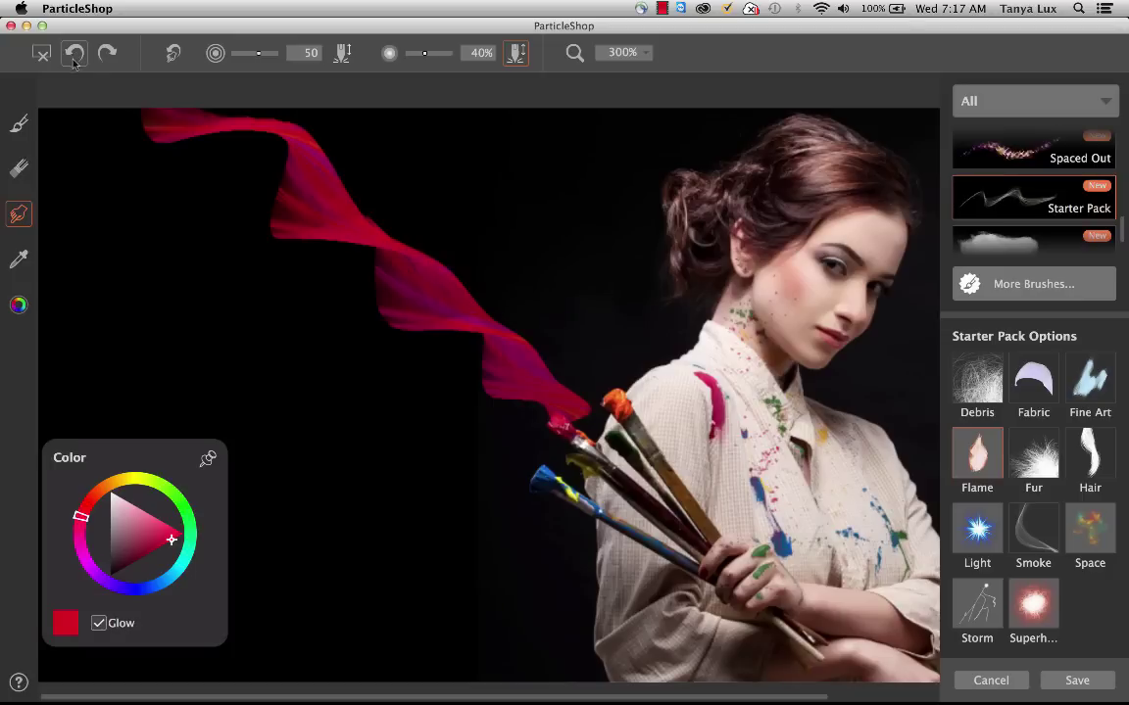
# Sample several colours with the Eyedropper, finishing on orange from the orange paintbrush tip.
pyautogui.click(21, 259)
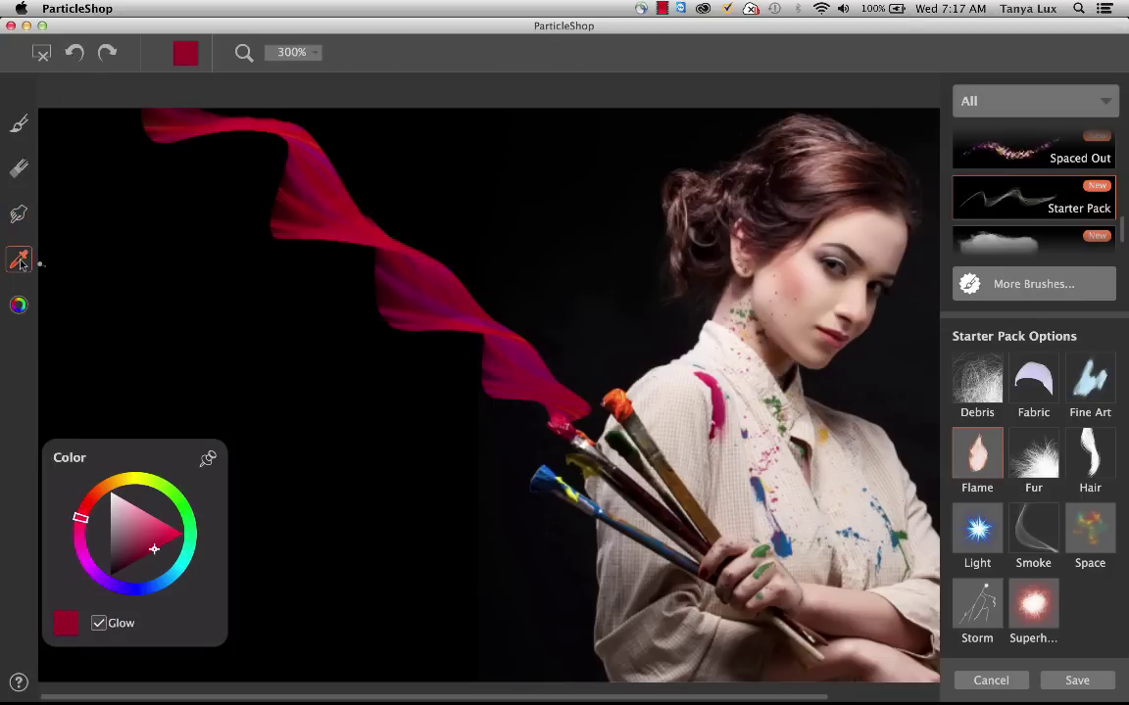
pyautogui.click(322, 149)
pyautogui.click(340, 211)
pyautogui.click(721, 394)
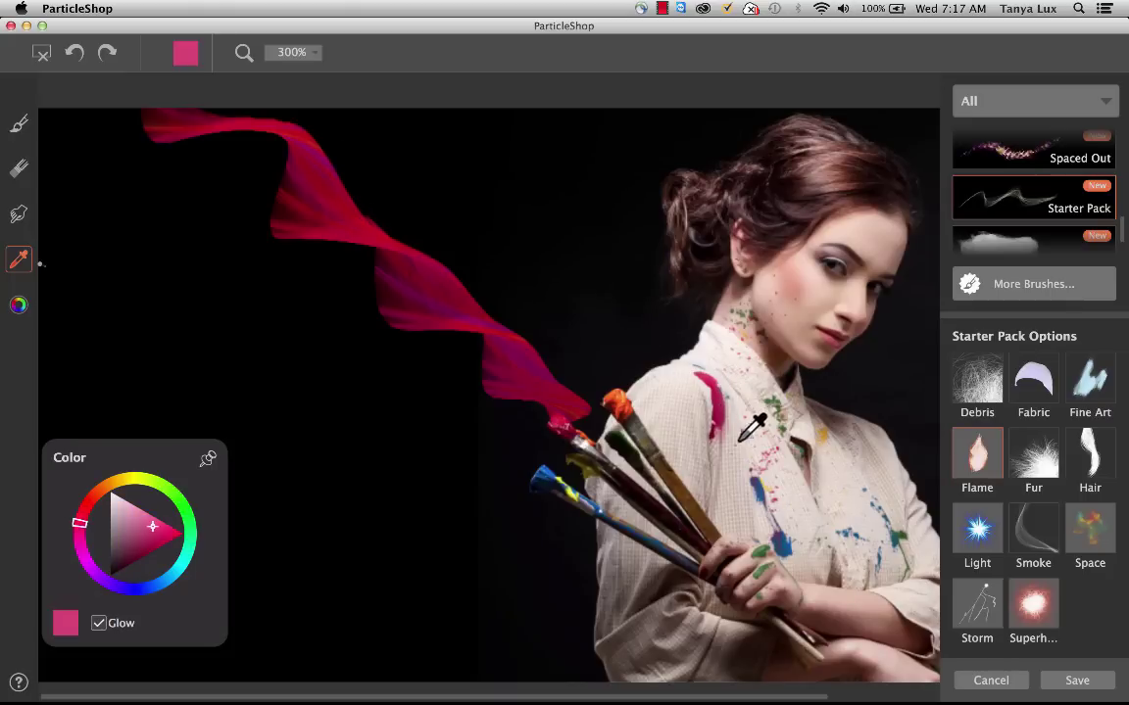
pyautogui.click(761, 478)
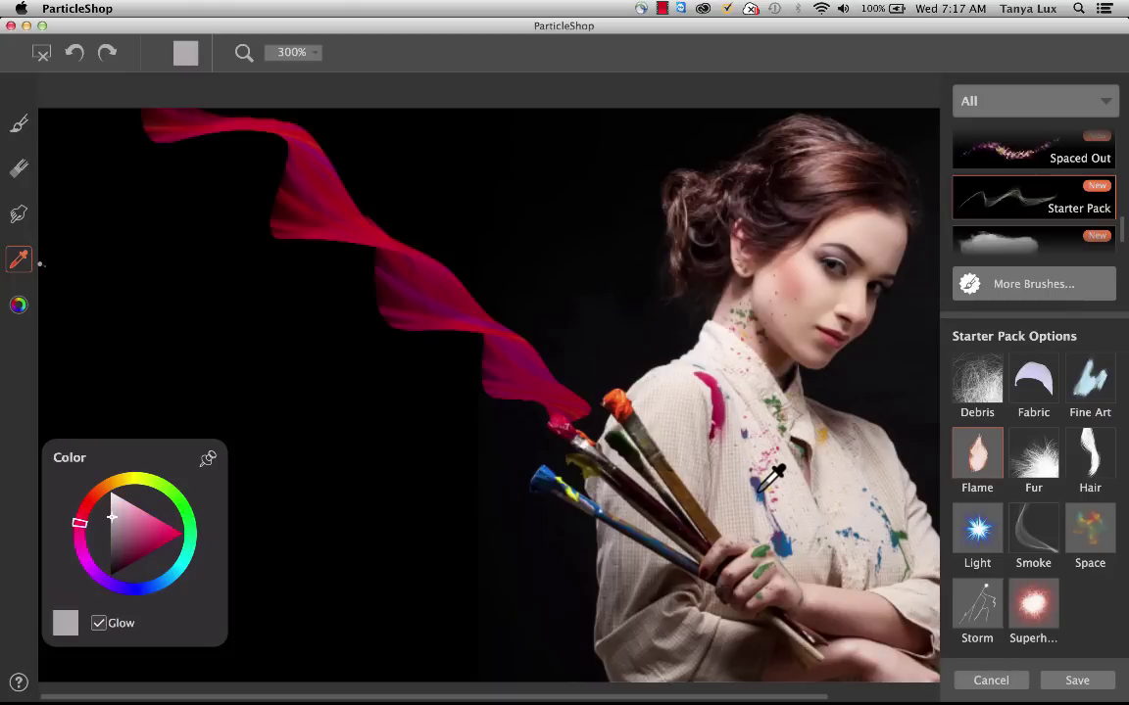
pyautogui.click(784, 540)
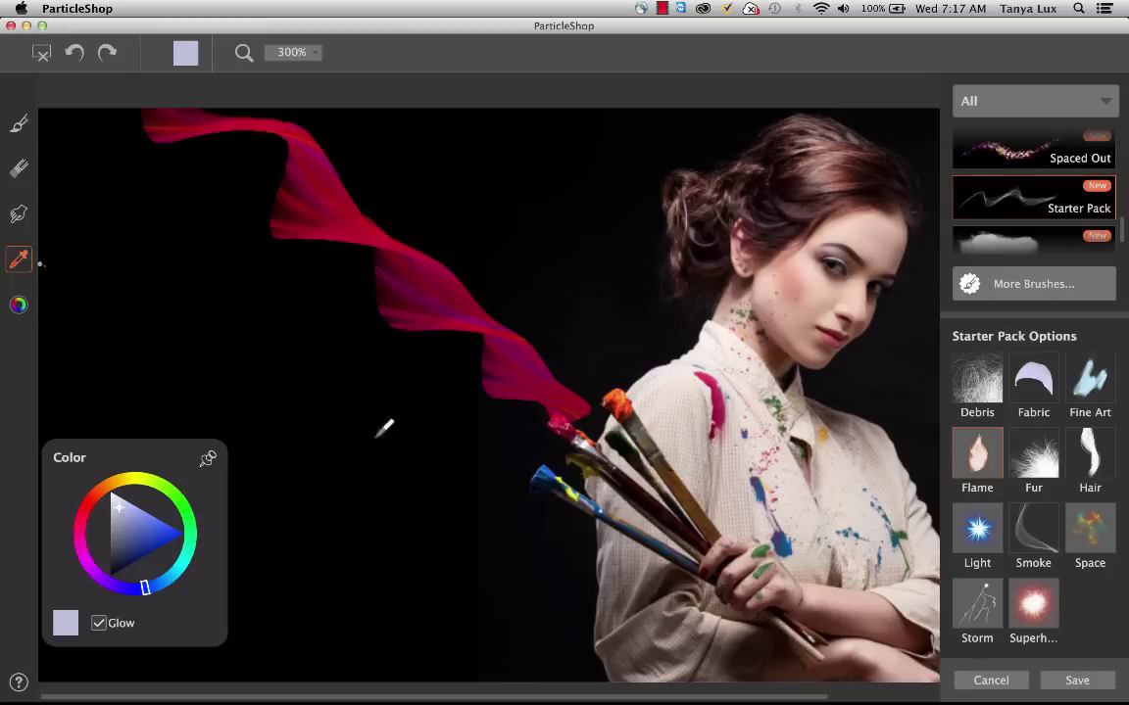
pyautogui.click(628, 394)
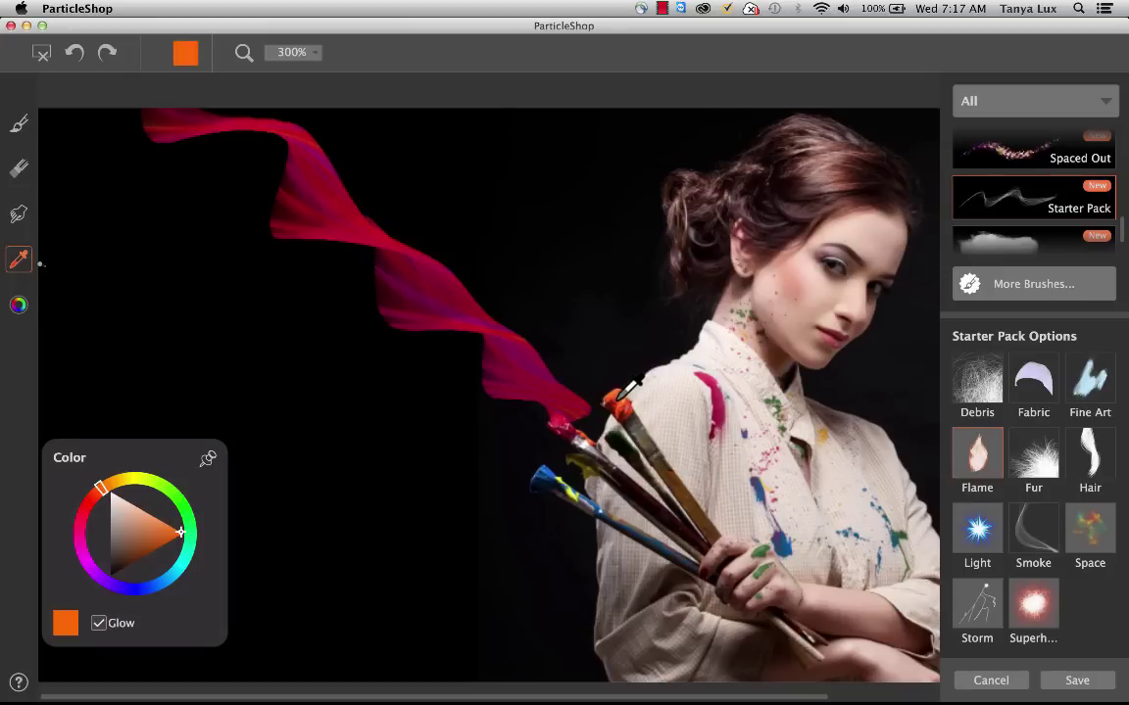
# Paint a flame from the orange brush tip and a 78% checker-textured blue light streak.
pyautogui.press('b')
pyautogui.moveTo(617, 387)
pyautogui.mouseDown()
pyautogui.moveTo(554, 355)
pyautogui.moveTo(392, 137)
pyautogui.moveTo(245, 64)
pyautogui.mouseUp()
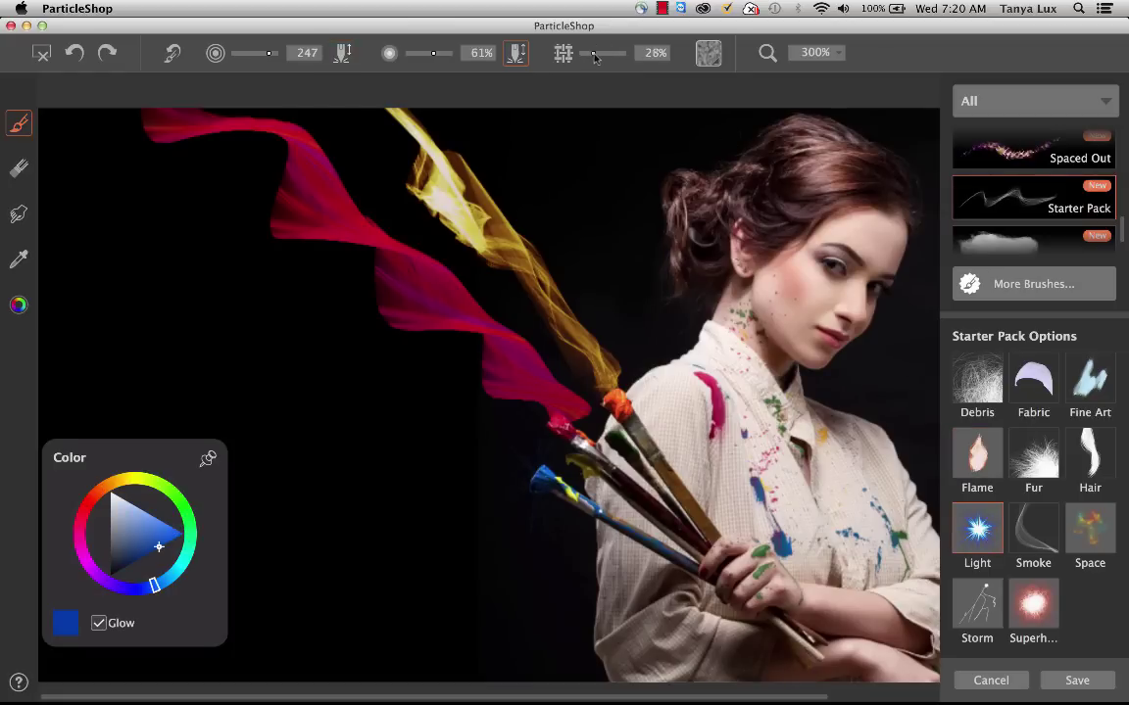
pyautogui.moveTo(594, 57); pyautogui.dragTo(615, 54)
pyautogui.click(714, 59)
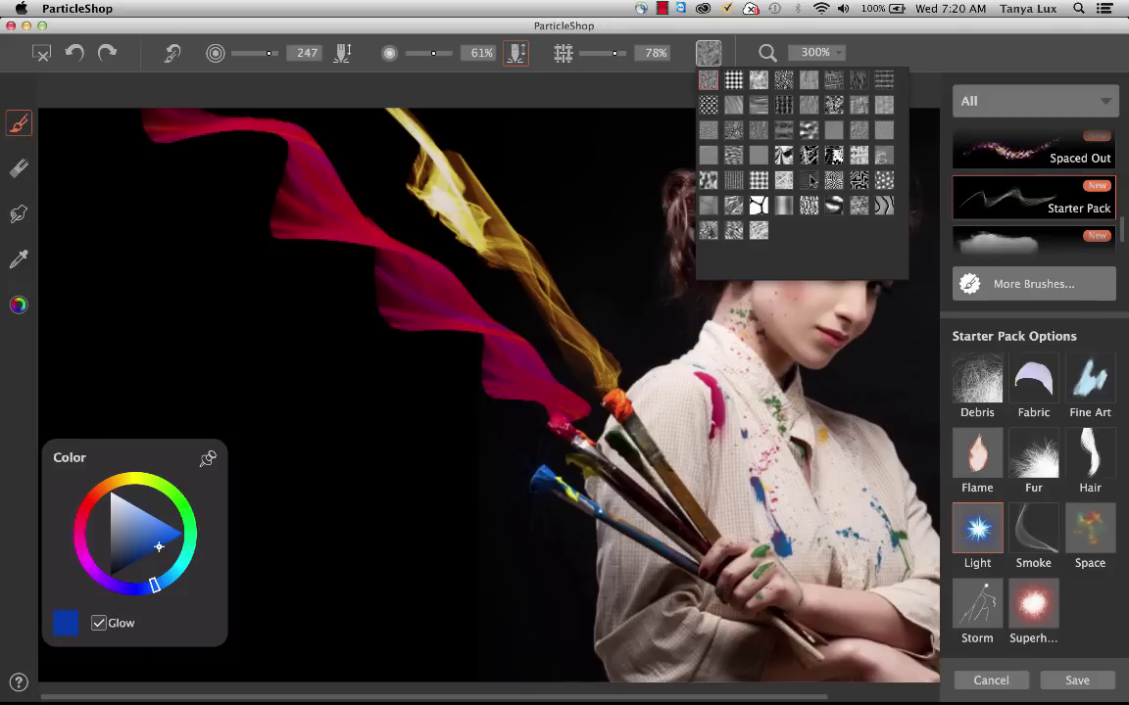
pyautogui.click(737, 84)
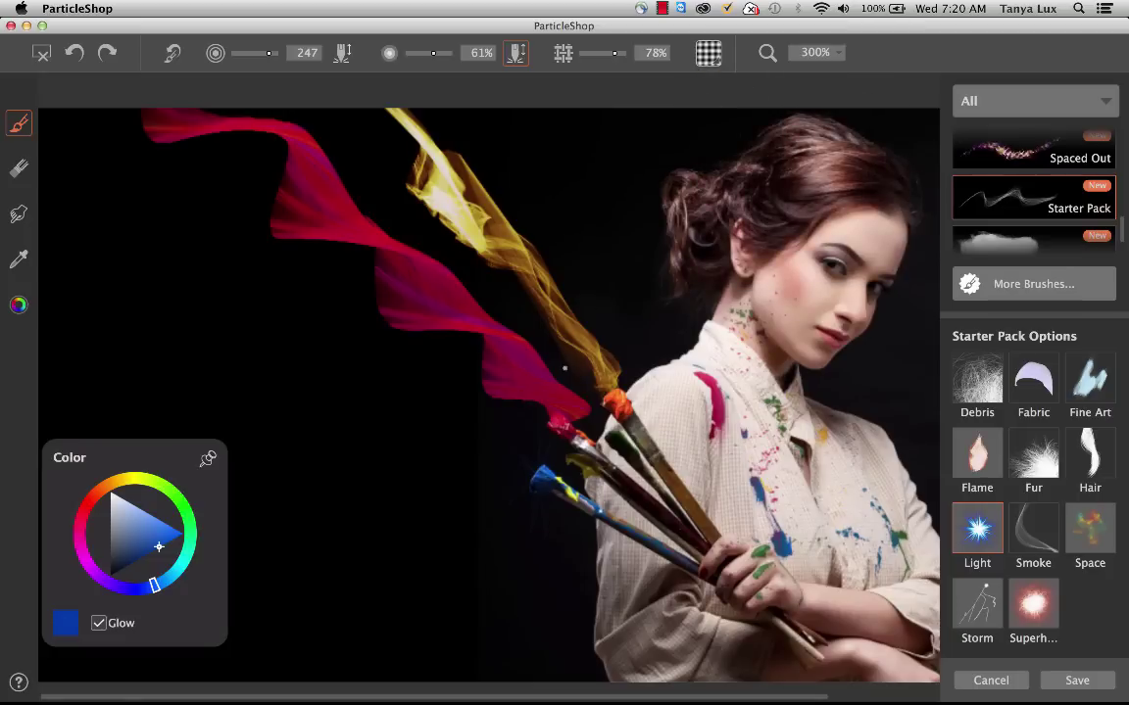
pyautogui.click(538, 471)
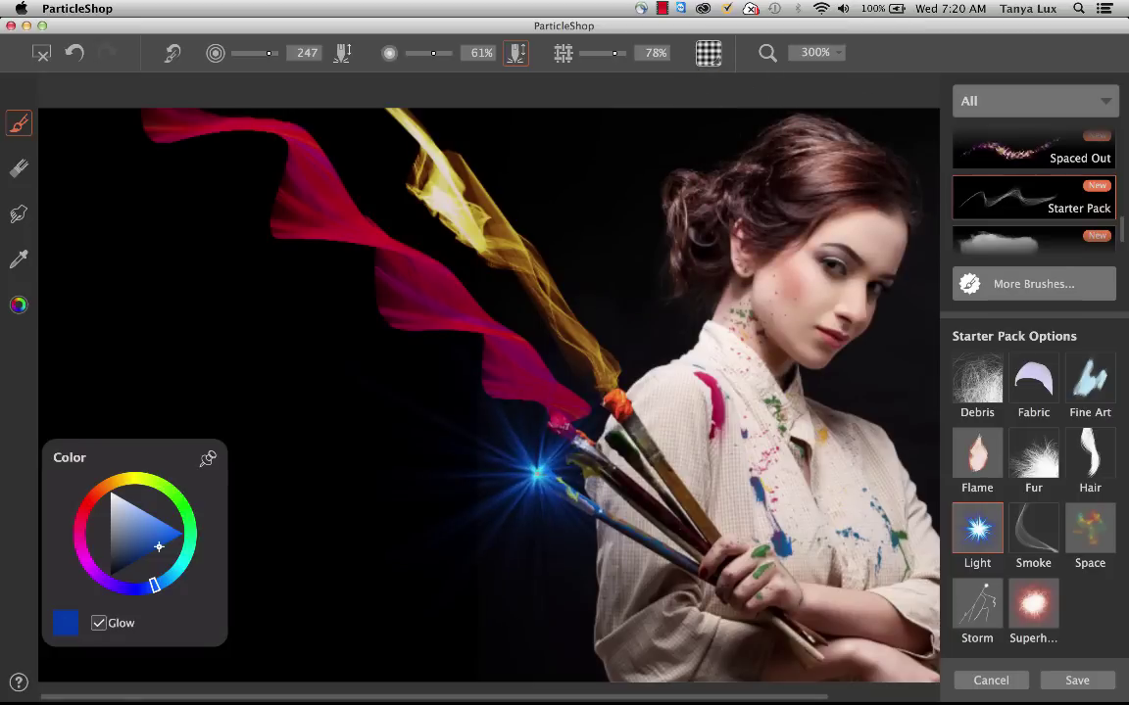
pyautogui.click(530, 471)
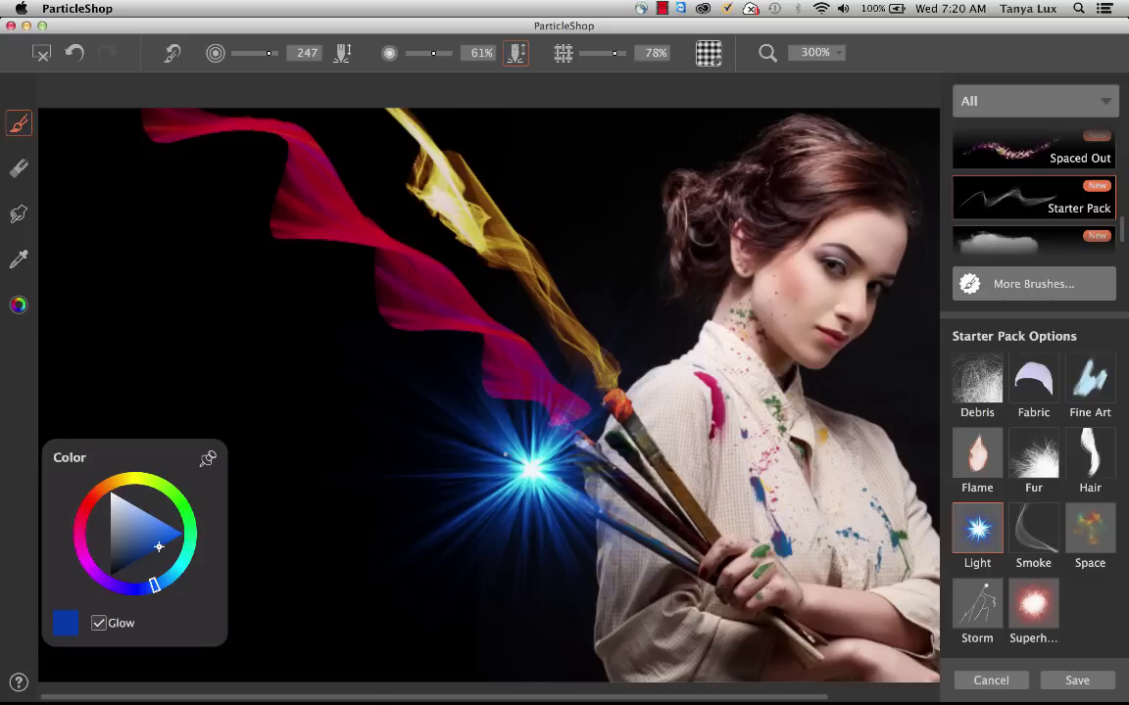
pyautogui.moveTo(530, 471)
pyautogui.mouseDown()
pyautogui.moveTo(441, 431)
pyautogui.moveTo(408, 371)
pyautogui.moveTo(339, 335)
pyautogui.moveTo(285, 243)
pyautogui.mouseUp()
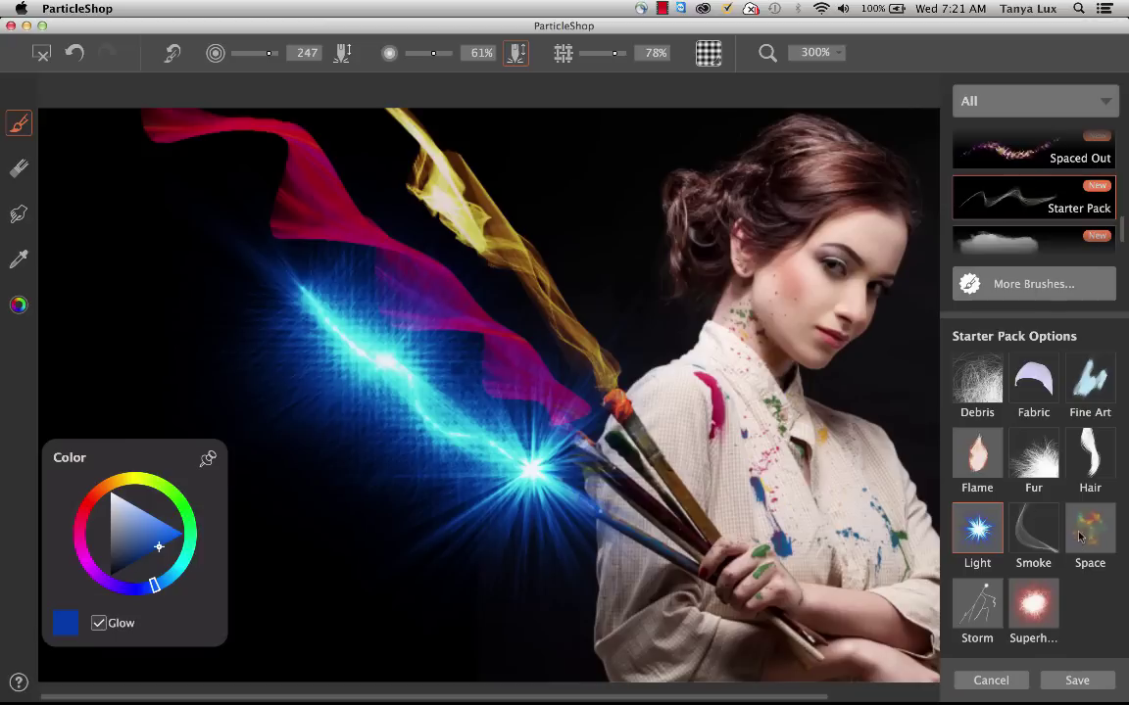
# With the Smoke brush in white, paint a wisp rising from the paintbrush tips toward the top.
pyautogui.click(1036, 534)
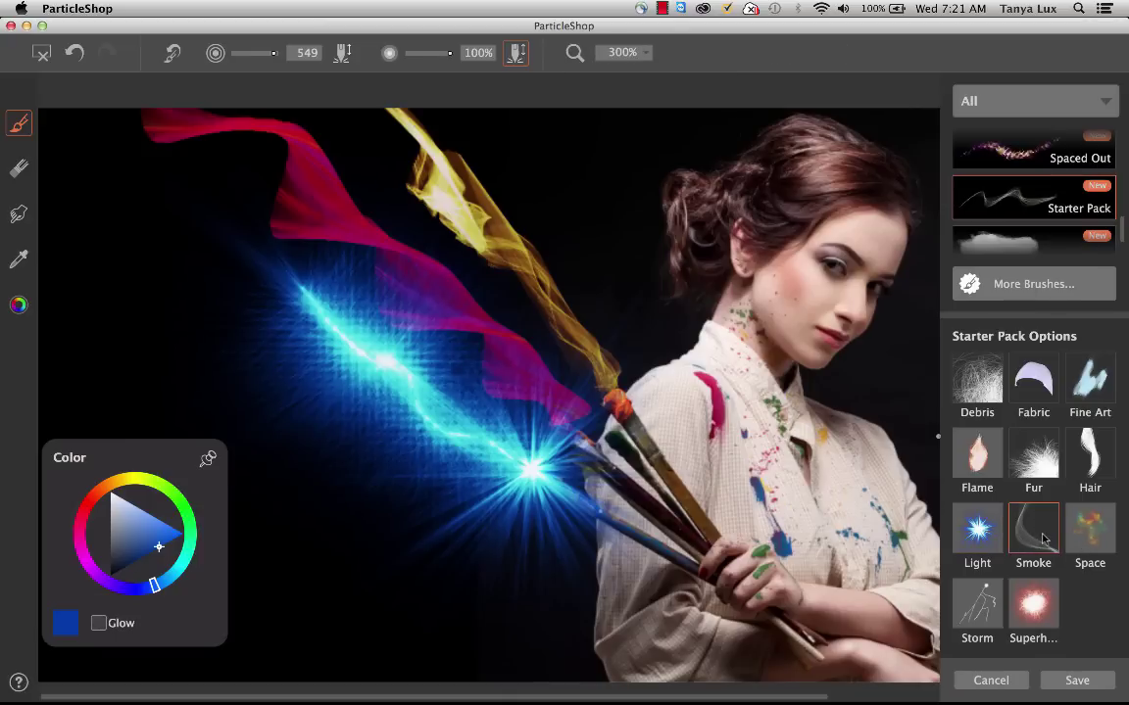
pyautogui.click(111, 499)
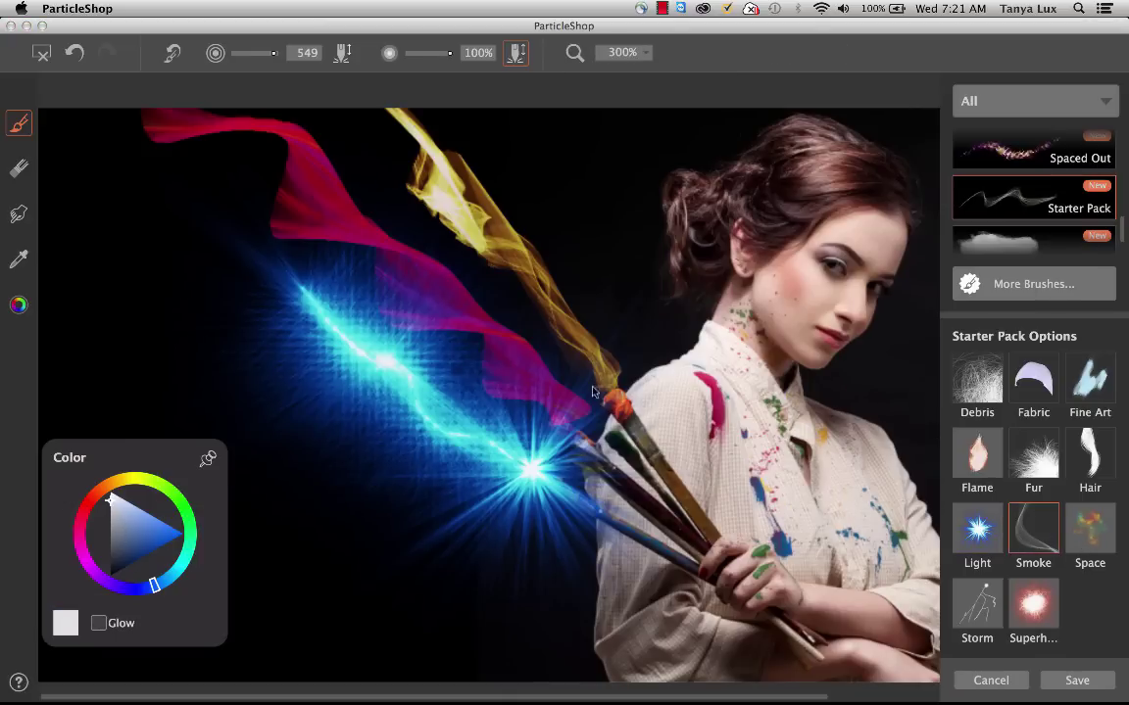
pyautogui.moveTo(613, 397)
pyautogui.mouseDown()
pyautogui.moveTo(561, 293)
pyautogui.moveTo(499, 110)
pyautogui.mouseUp()
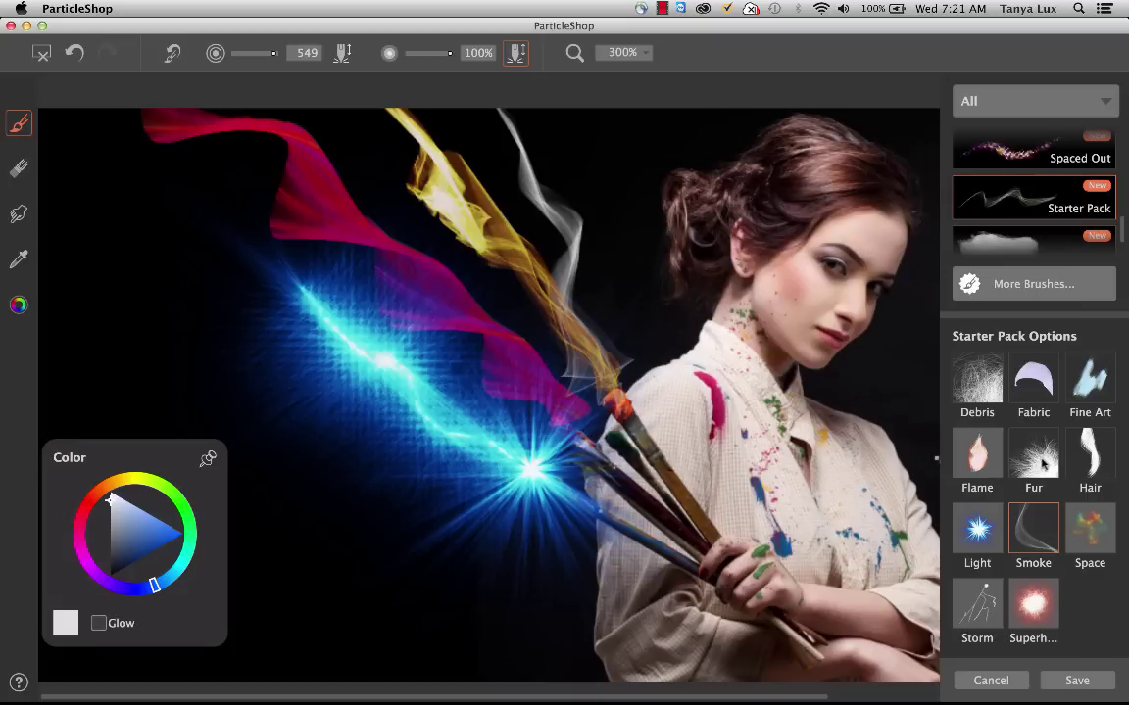
# Paint magenta Fur-brush strands over the top of the hair, redoing the stroke with fur at 50%.
pyautogui.click(1046, 470)
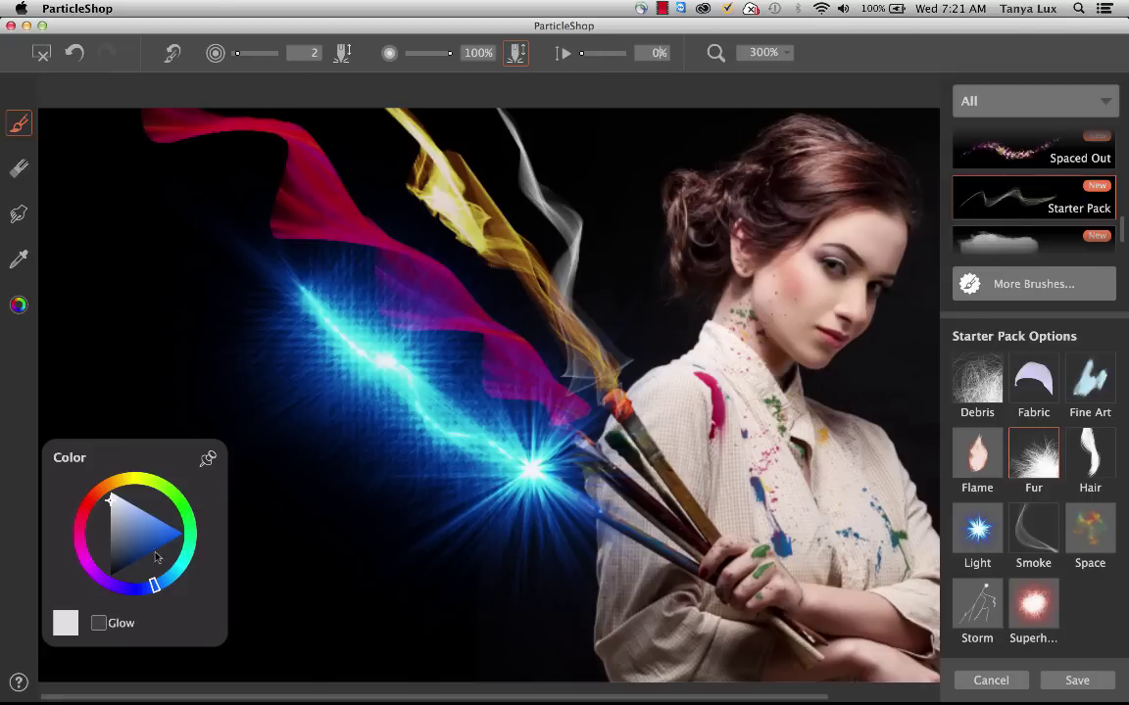
pyautogui.click(87, 566)
pyautogui.click(181, 533)
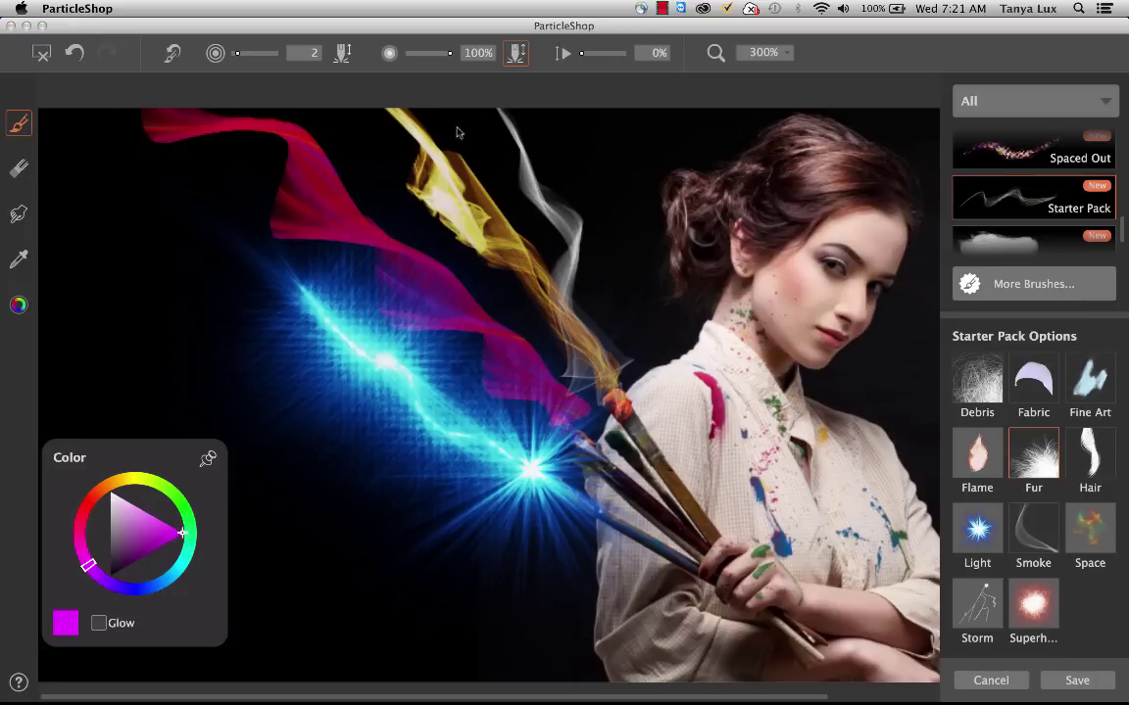
pyautogui.moveTo(891, 198)
pyautogui.mouseDown()
pyautogui.moveTo(856, 154)
pyautogui.moveTo(818, 176)
pyautogui.moveTo(807, 152)
pyautogui.moveTo(772, 140)
pyautogui.moveTo(877, 177)
pyautogui.moveTo(885, 199)
pyautogui.moveTo(890, 186)
pyautogui.moveTo(898, 194)
pyautogui.moveTo(887, 168)
pyautogui.moveTo(894, 208)
pyautogui.moveTo(868, 170)
pyautogui.mouseUp()
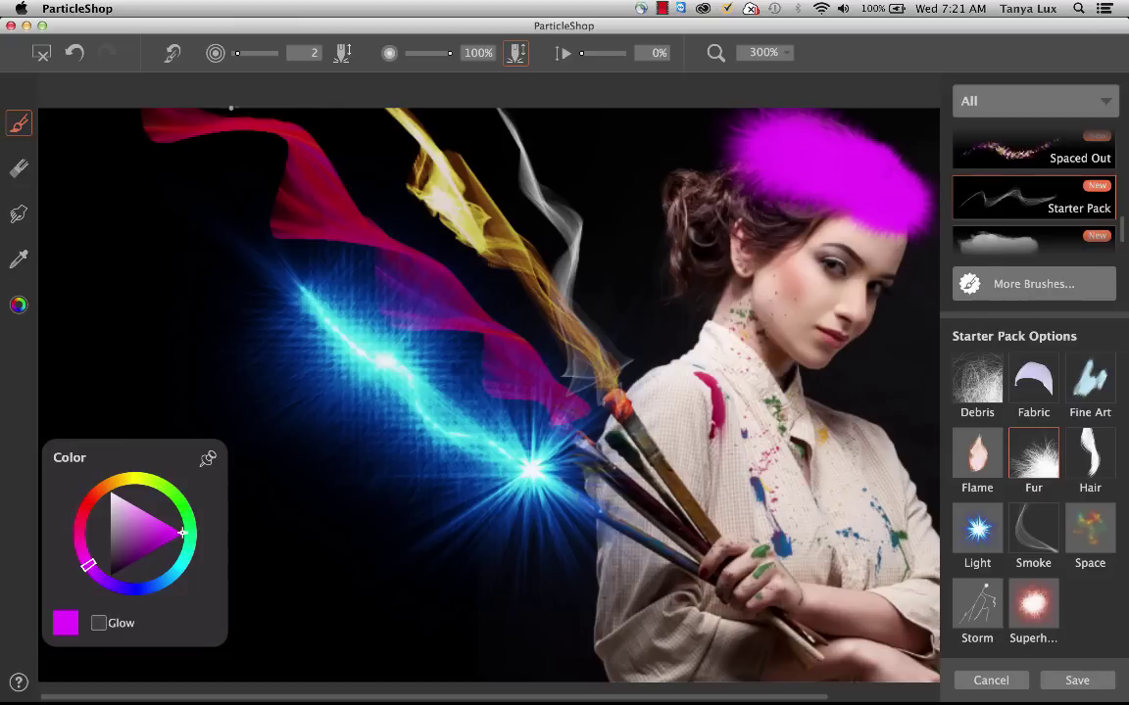
pyautogui.click(74, 52)
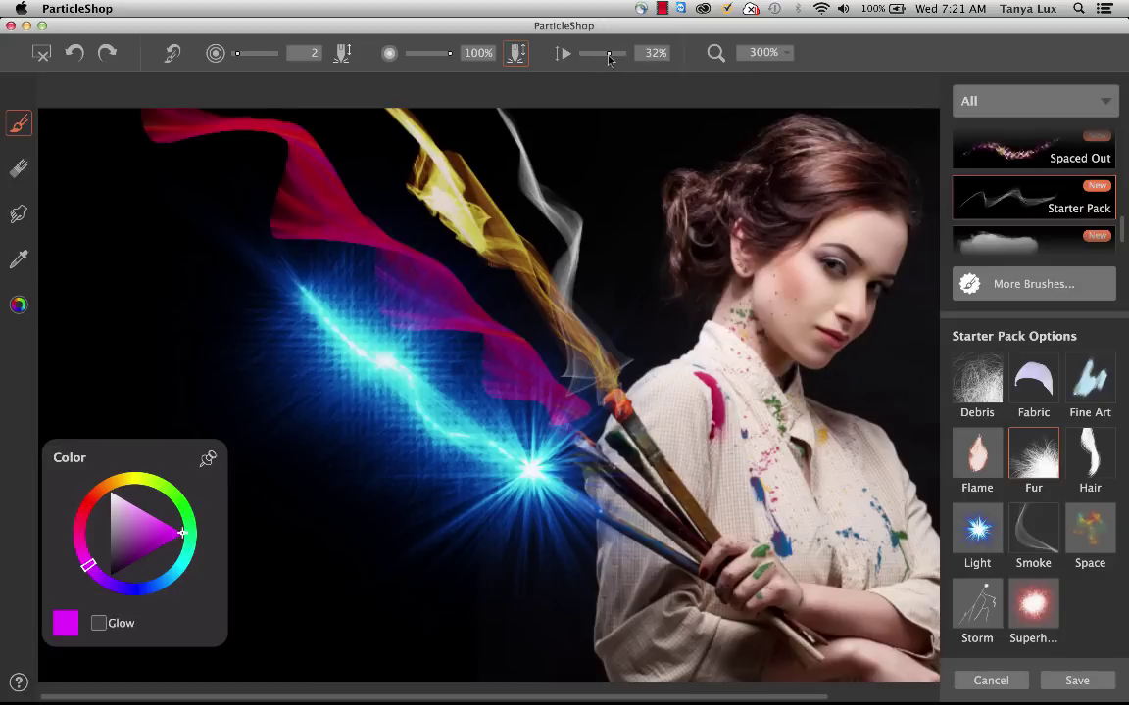
pyautogui.moveTo(608, 53); pyautogui.dragTo(625, 54)
pyautogui.moveTo(806, 194)
pyautogui.mouseDown()
pyautogui.moveTo(725, 147)
pyautogui.moveTo(691, 152)
pyautogui.moveTo(784, 162)
pyautogui.moveTo(774, 147)
pyautogui.moveTo(809, 167)
pyautogui.moveTo(889, 176)
pyautogui.moveTo(799, 162)
pyautogui.moveTo(814, 192)
pyautogui.moveTo(784, 162)
pyautogui.mouseUp()
# At 600% zoom, thicken the magenta fur cap over the head, then return to 400%.
pyautogui.click(786, 54)
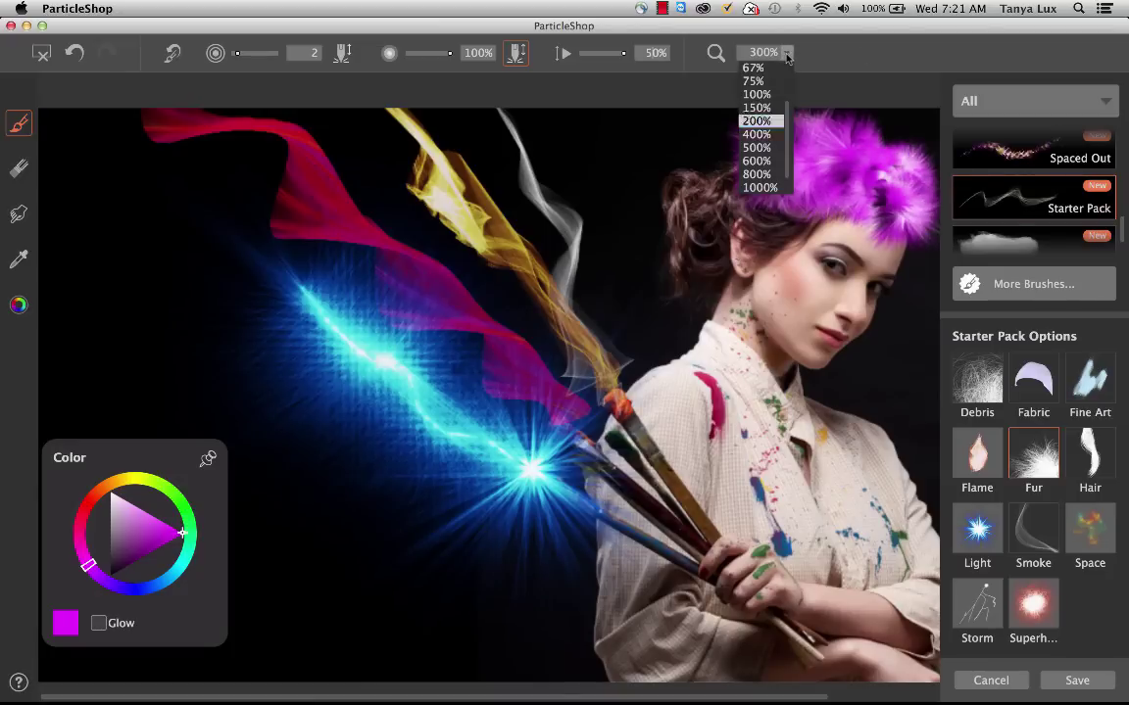
pyautogui.click(760, 161)
pyautogui.press('space')
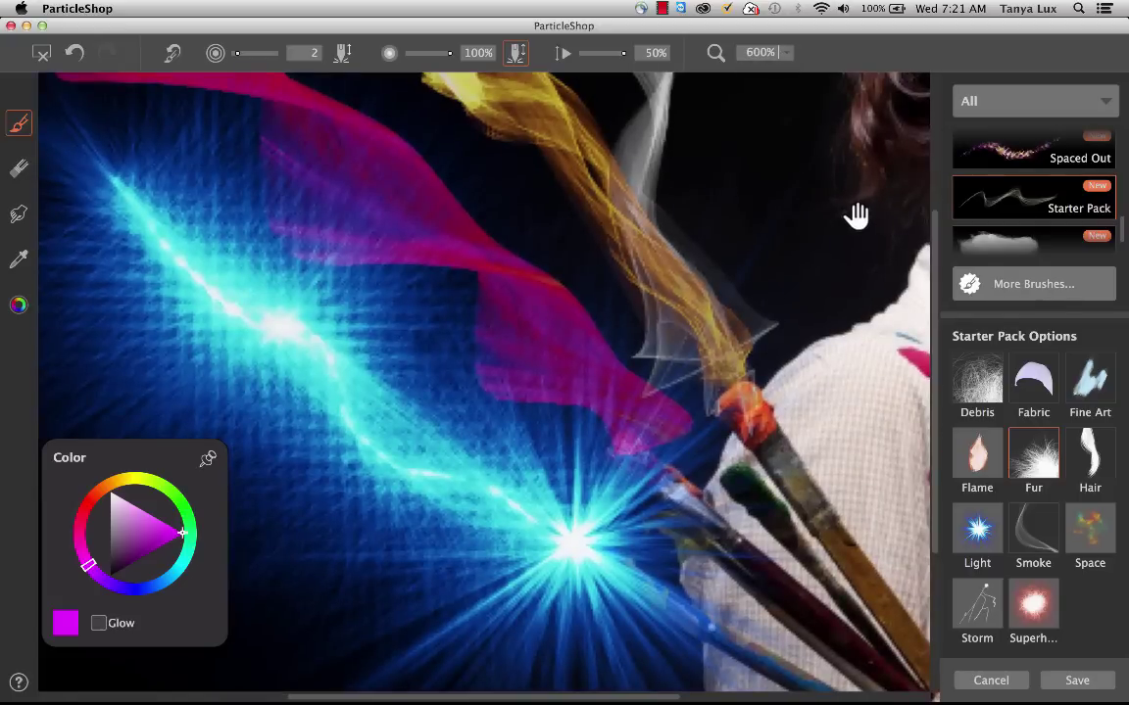
pyautogui.moveTo(856, 217); pyautogui.dragTo(360, 526)
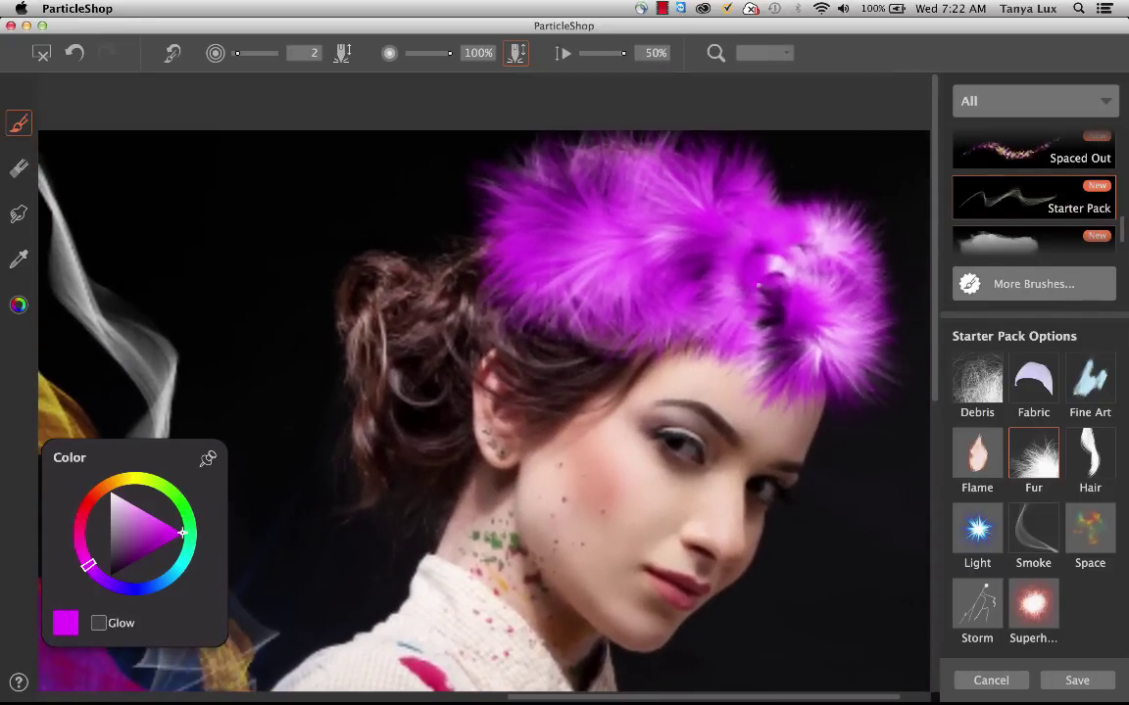
pyautogui.moveTo(725, 257)
pyautogui.mouseDown()
pyautogui.moveTo(634, 268)
pyautogui.moveTo(580, 236)
pyautogui.moveTo(803, 331)
pyautogui.moveTo(843, 323)
pyautogui.moveTo(797, 267)
pyautogui.moveTo(732, 272)
pyautogui.moveTo(690, 227)
pyautogui.moveTo(644, 243)
pyautogui.moveTo(696, 276)
pyautogui.moveTo(820, 317)
pyautogui.moveTo(808, 286)
pyautogui.moveTo(705, 337)
pyautogui.mouseUp()
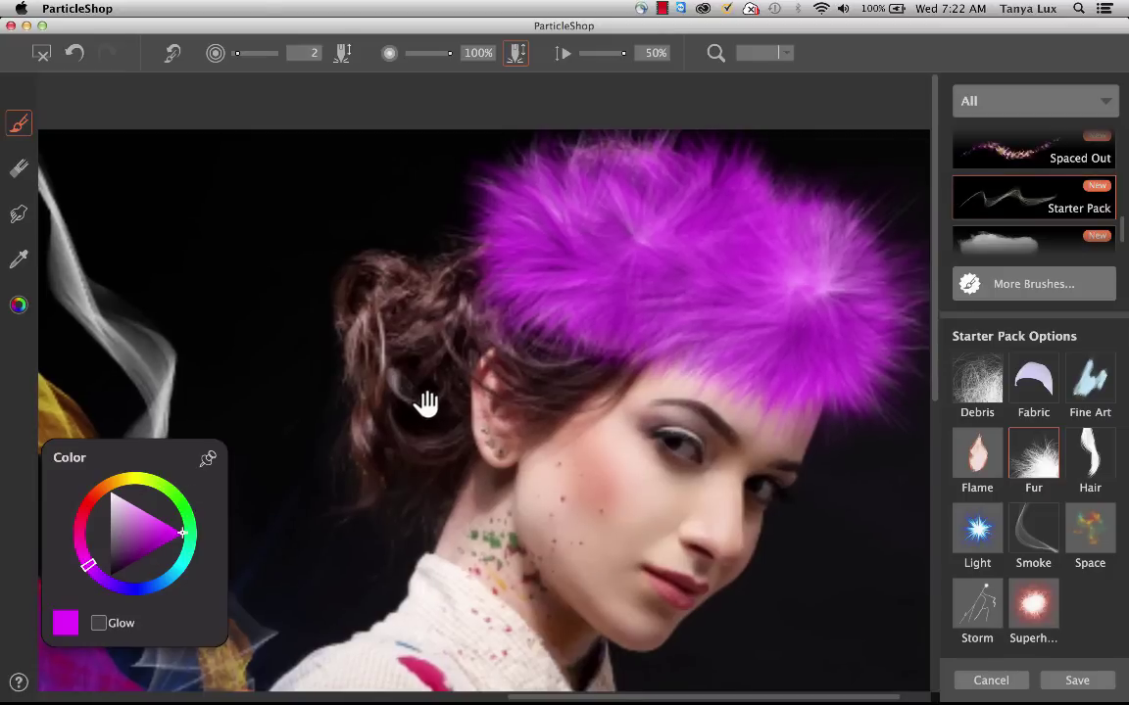
pyautogui.moveTo(428, 403); pyautogui.dragTo(666, 233)
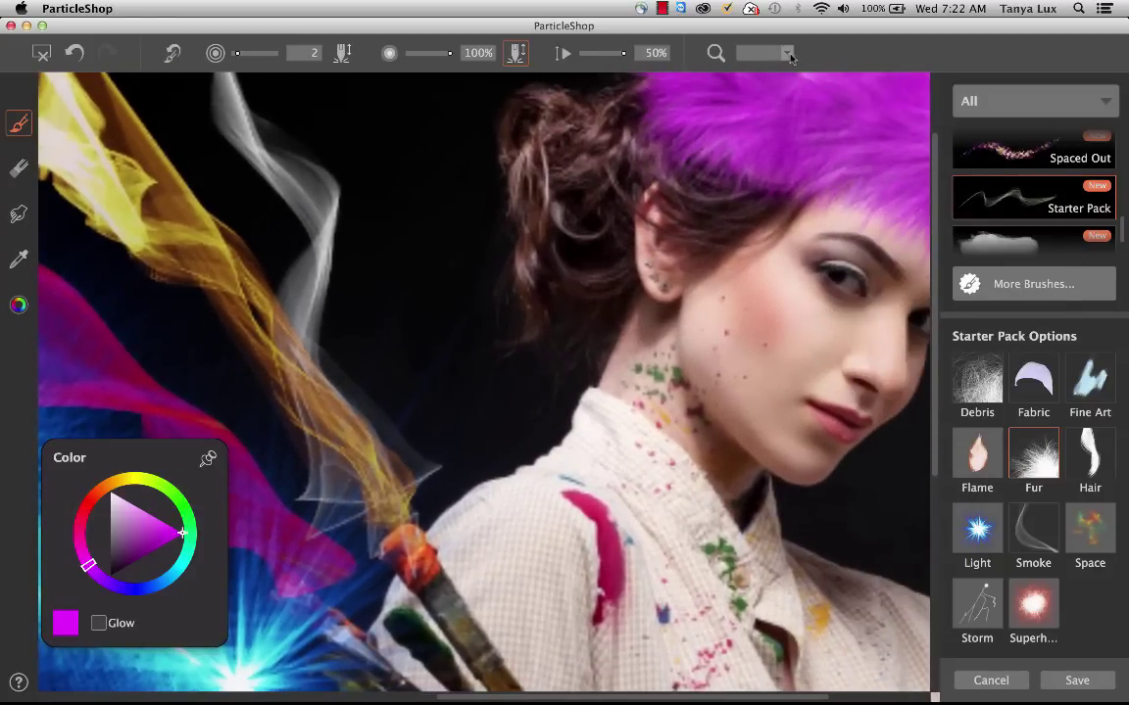
pyautogui.click(763, 53)
pyautogui.click(756, 134)
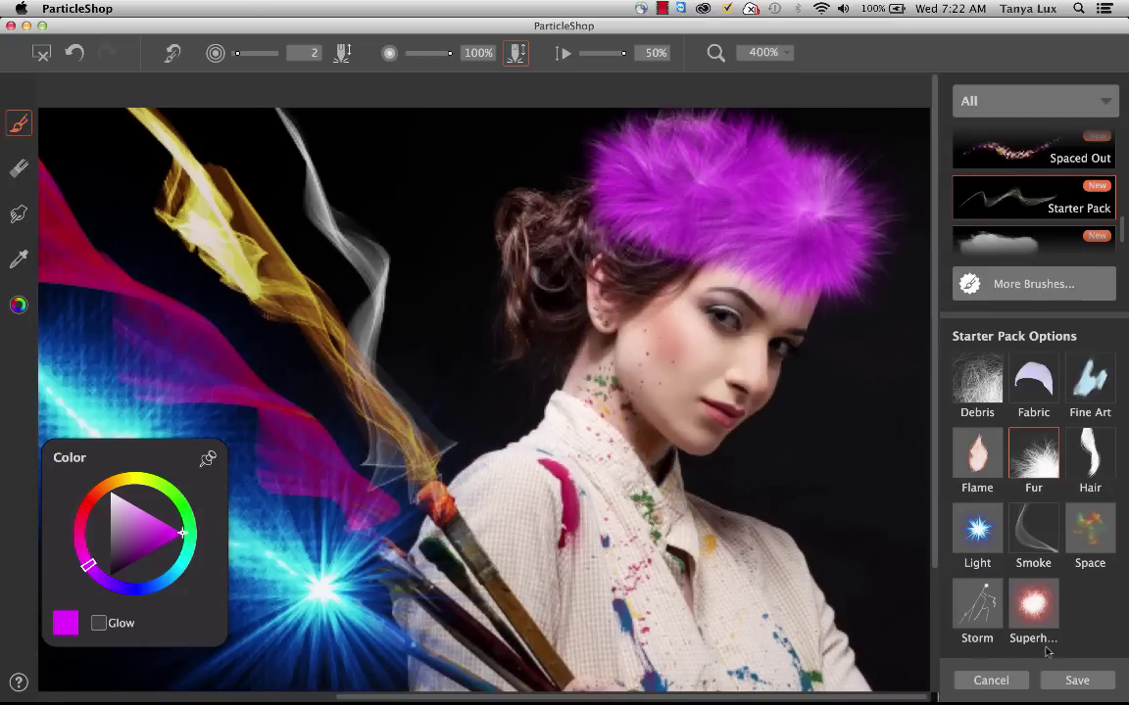
# Save with 'Save only brushstrokes' so the effects land on Photoshop's Background copy layer.
pyautogui.click(1076, 681)
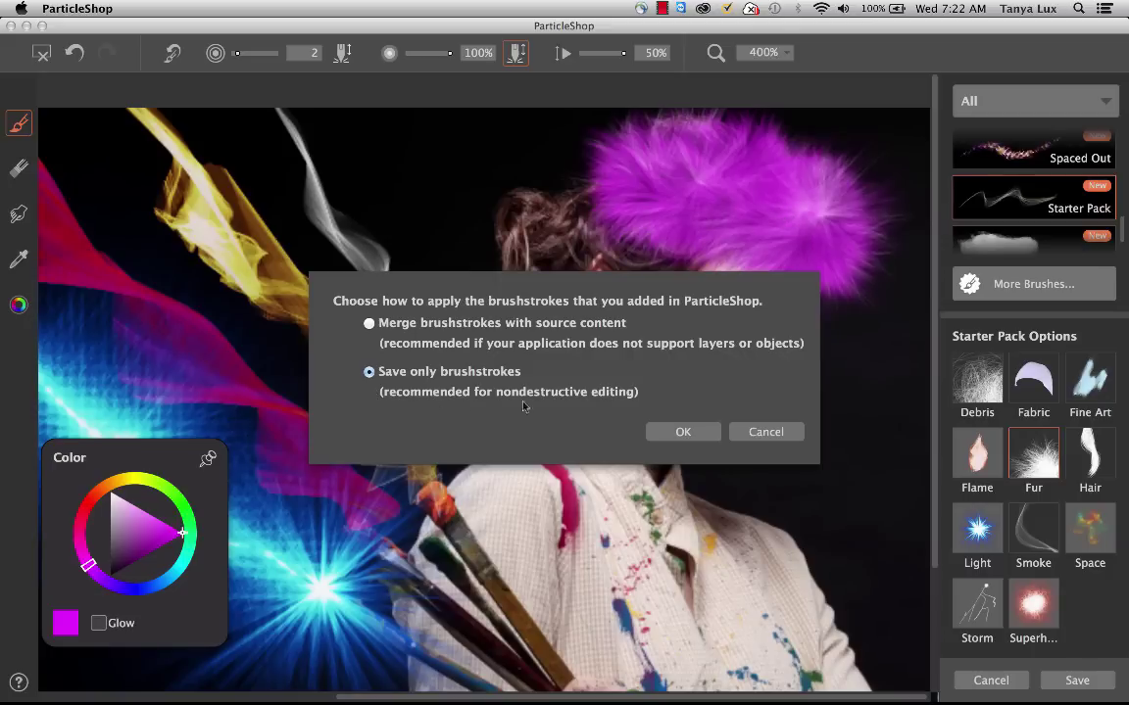
pyautogui.click(686, 444)
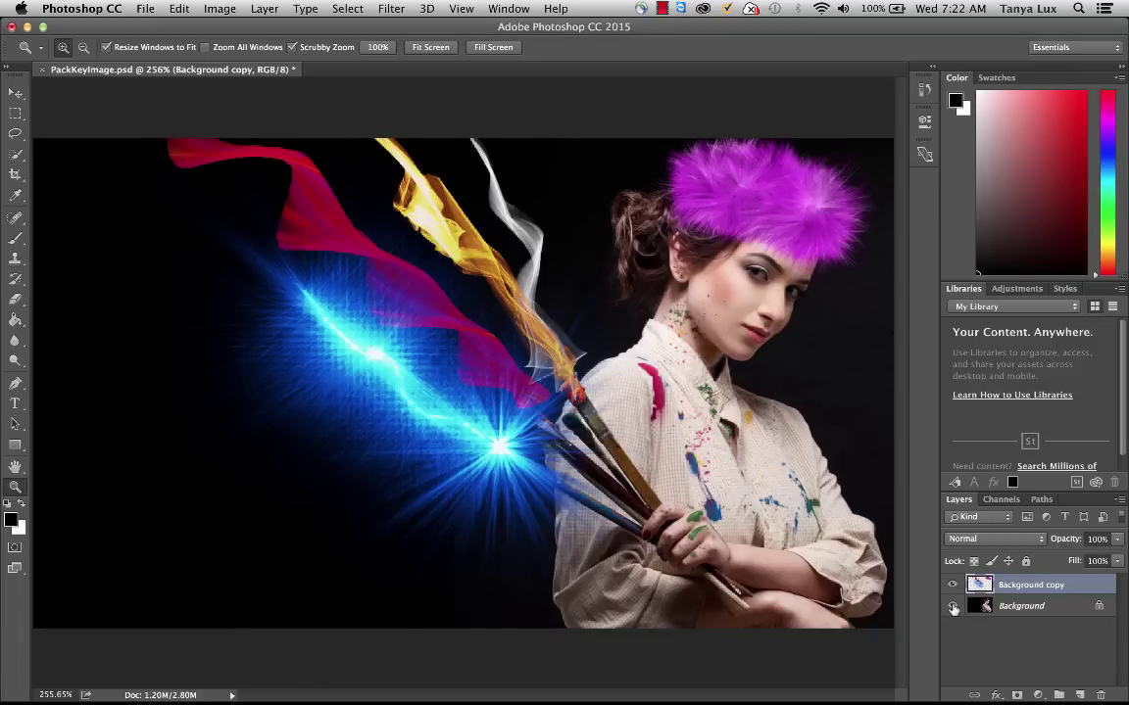
# Duplicate the Background and Background copy layers and merge the copies into Background copy 3.
pyautogui.click(952, 608)
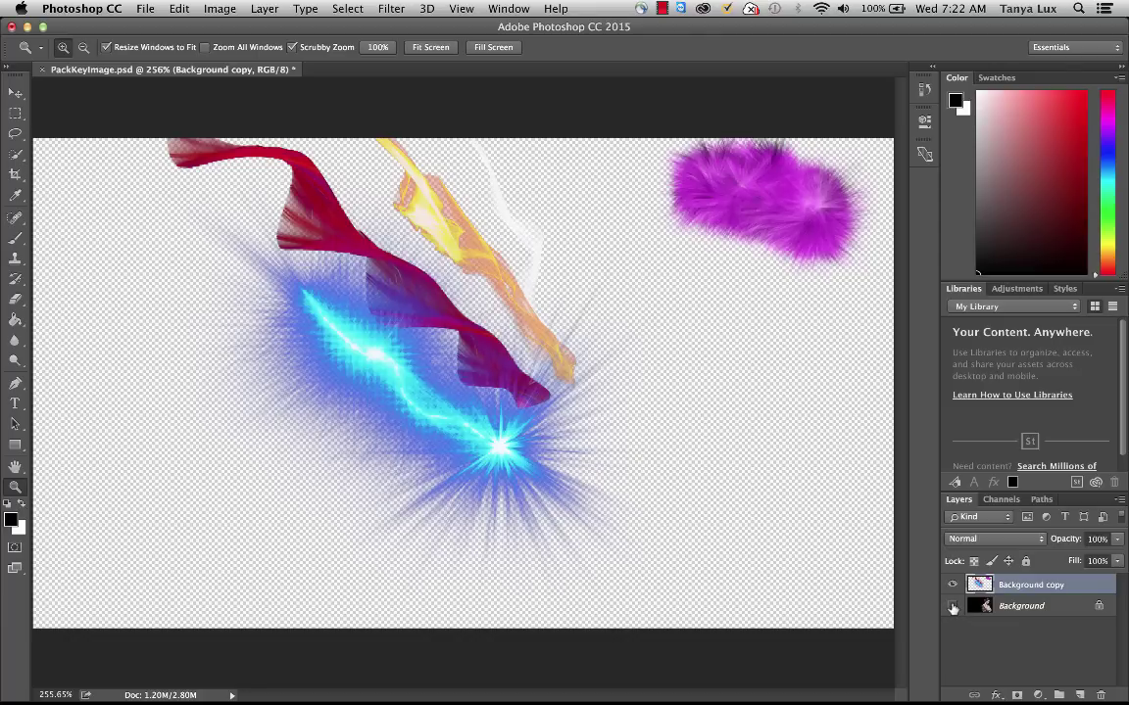
pyautogui.click(953, 607)
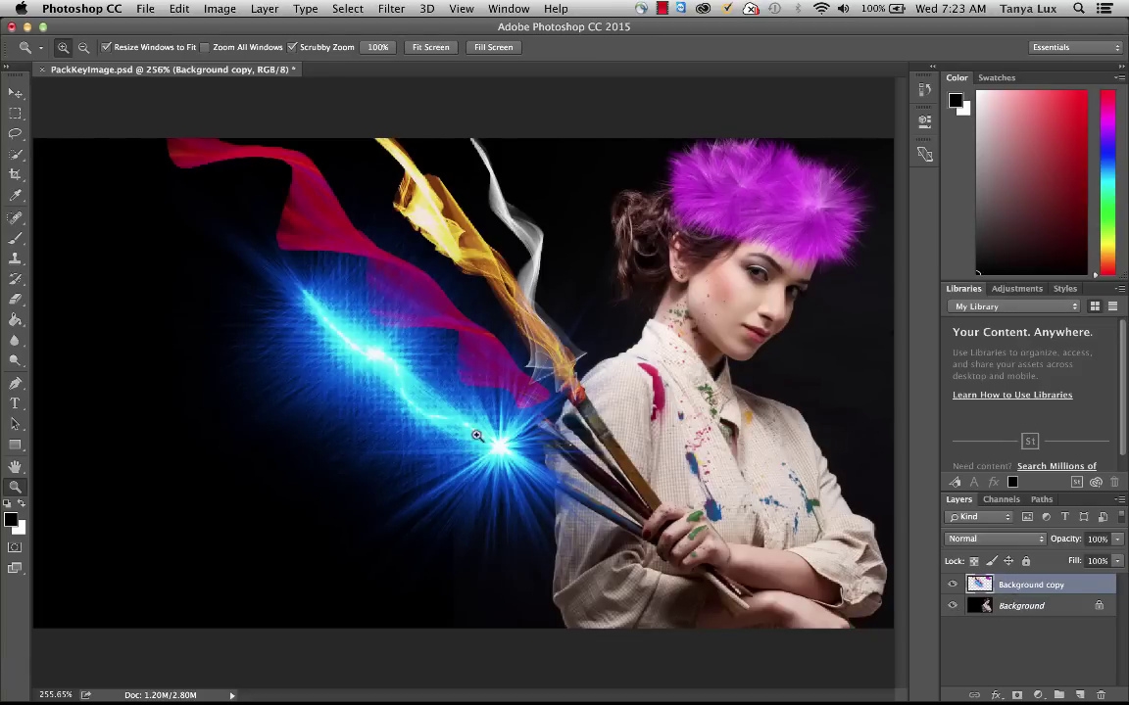
pyautogui.keyDown('shift'); pyautogui.click(1017, 613); pyautogui.keyUp('shift')
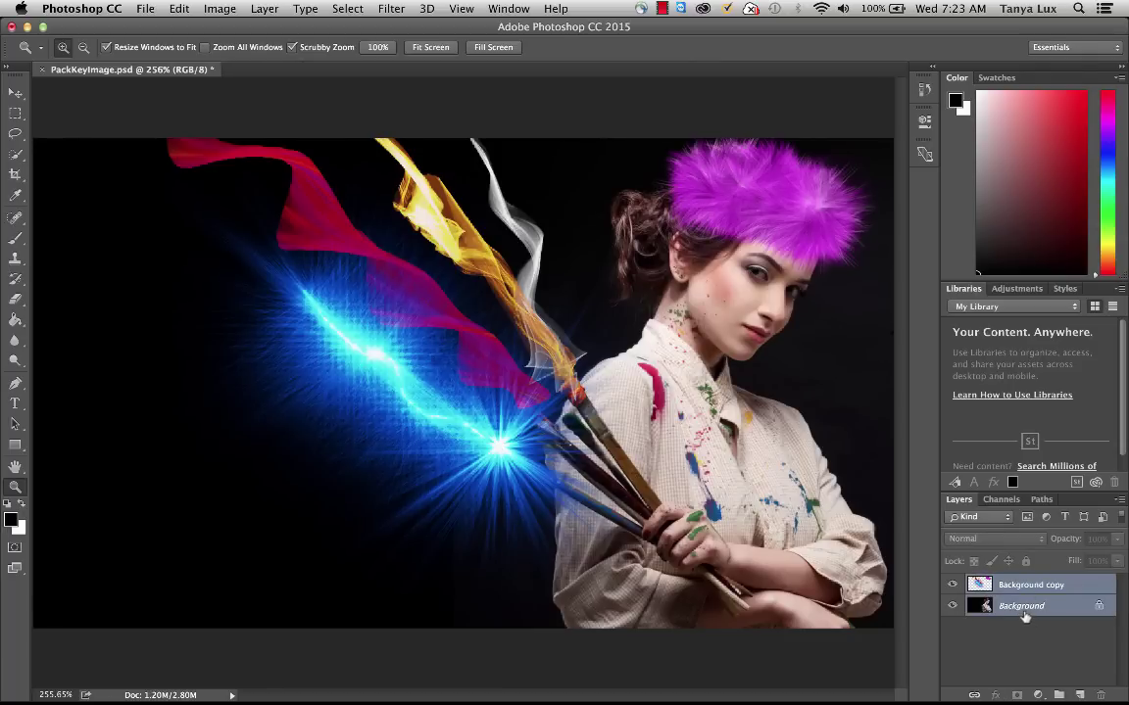
pyautogui.rightClick(1015, 610)
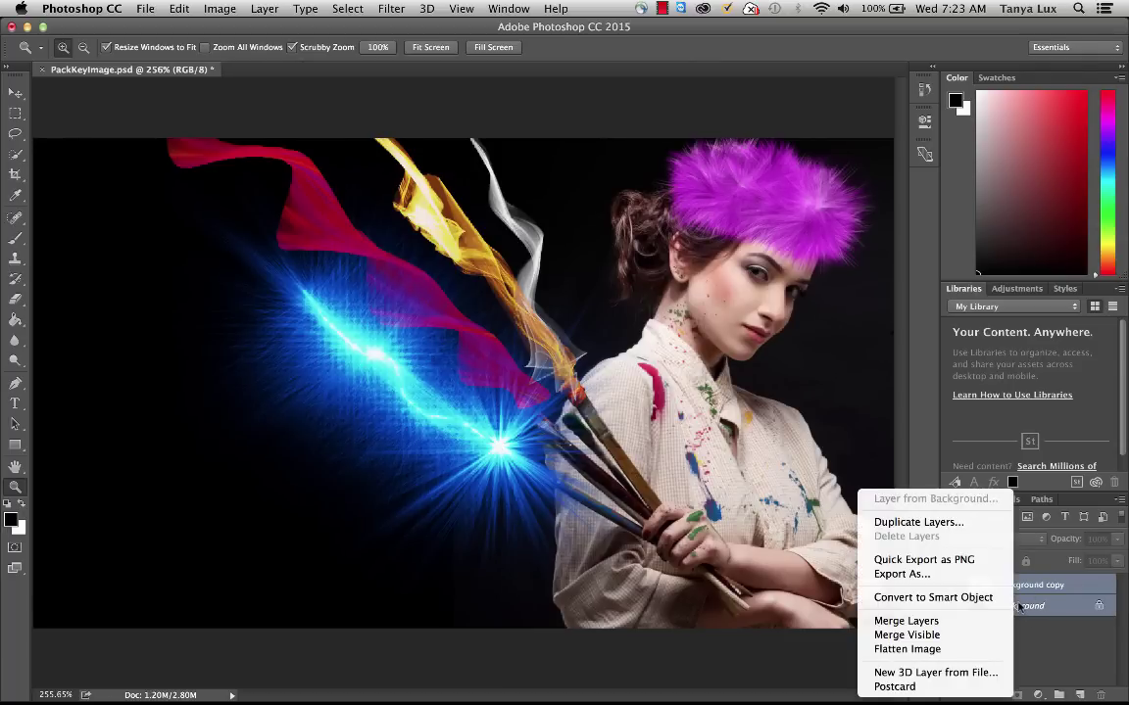
pyautogui.click(942, 522)
pyautogui.click(723, 294)
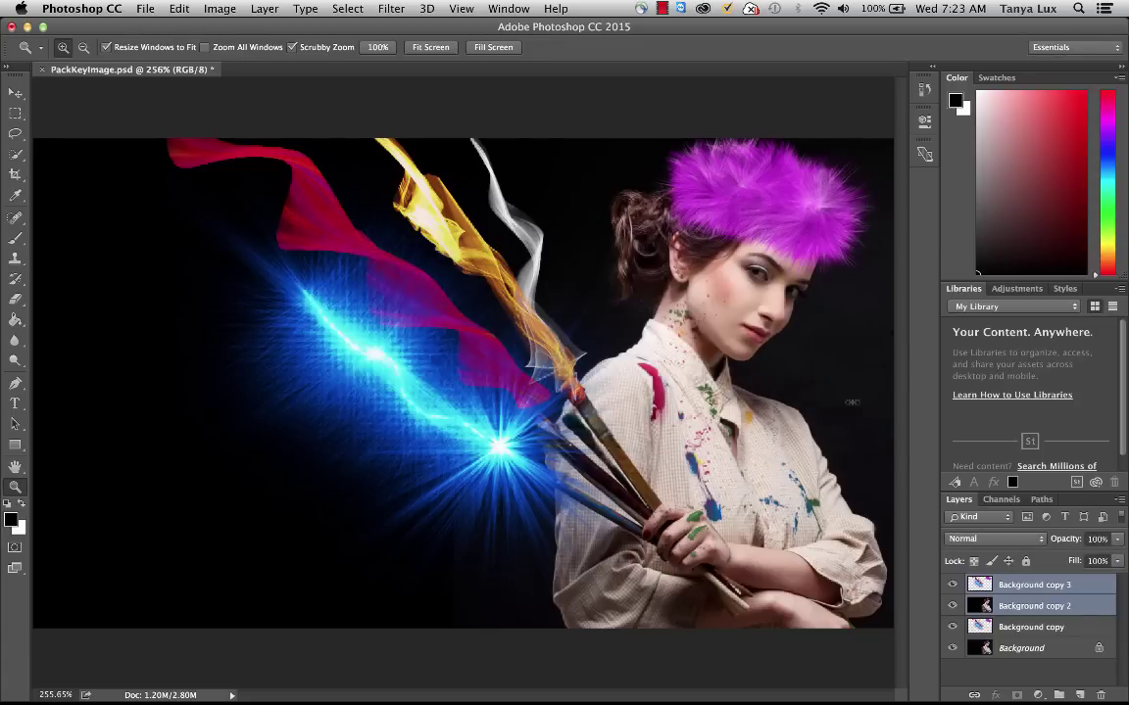
pyautogui.rightClick(1017, 605)
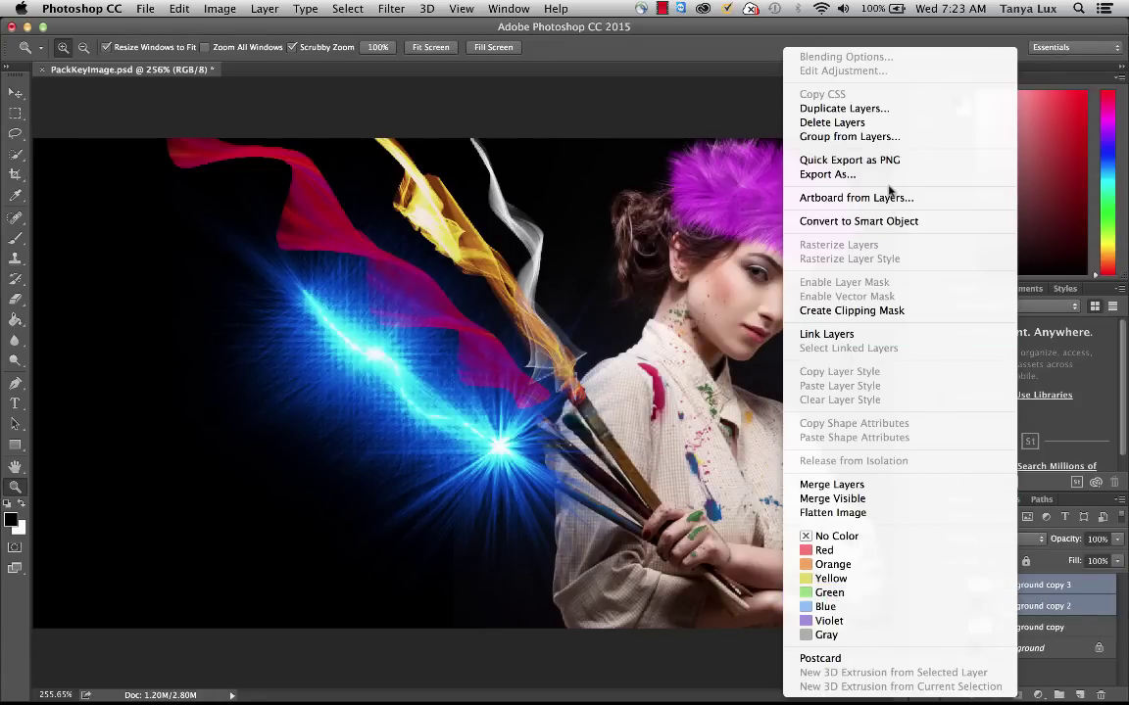
pyautogui.click(860, 484)
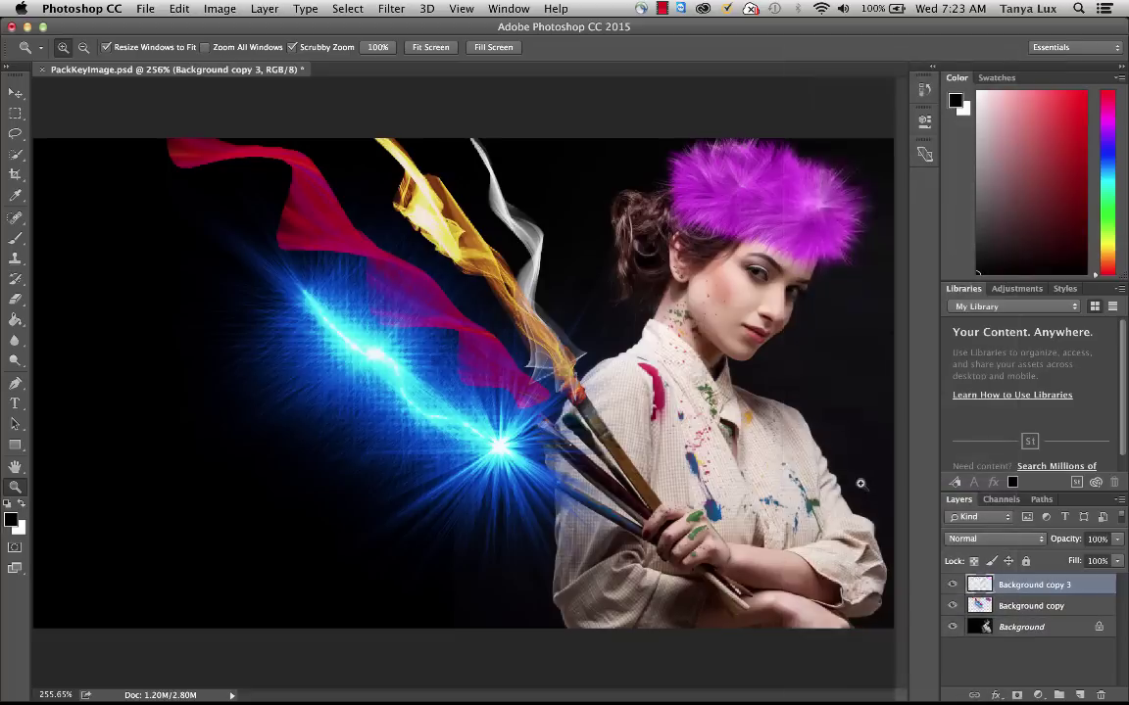
pyautogui.click(391, 9)
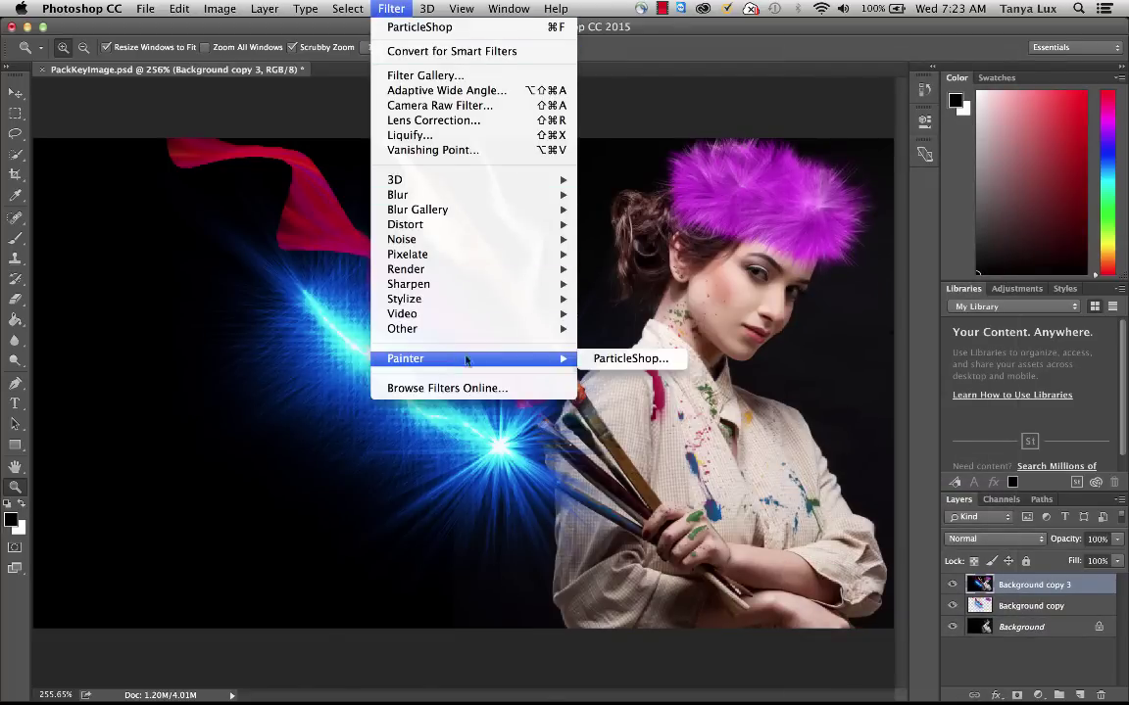
# Launch ParticleShop on the merged layer, dismiss the welcome window, and zoom to 400%.
pyautogui.click(612, 359)
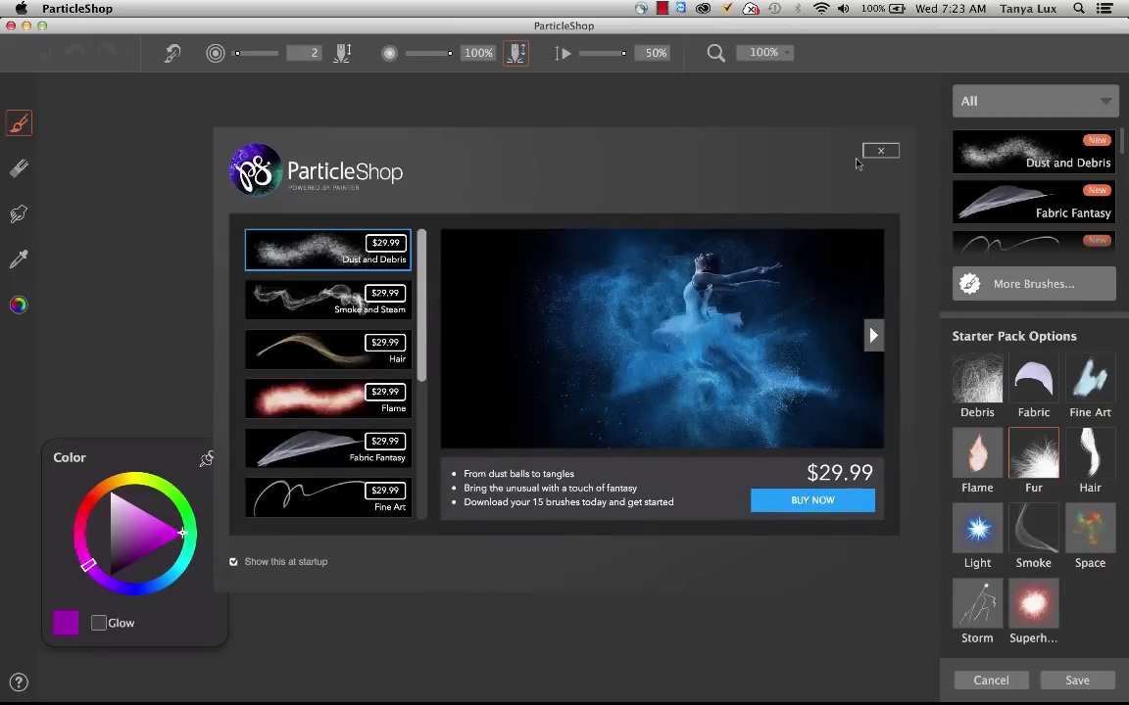
pyautogui.click(881, 153)
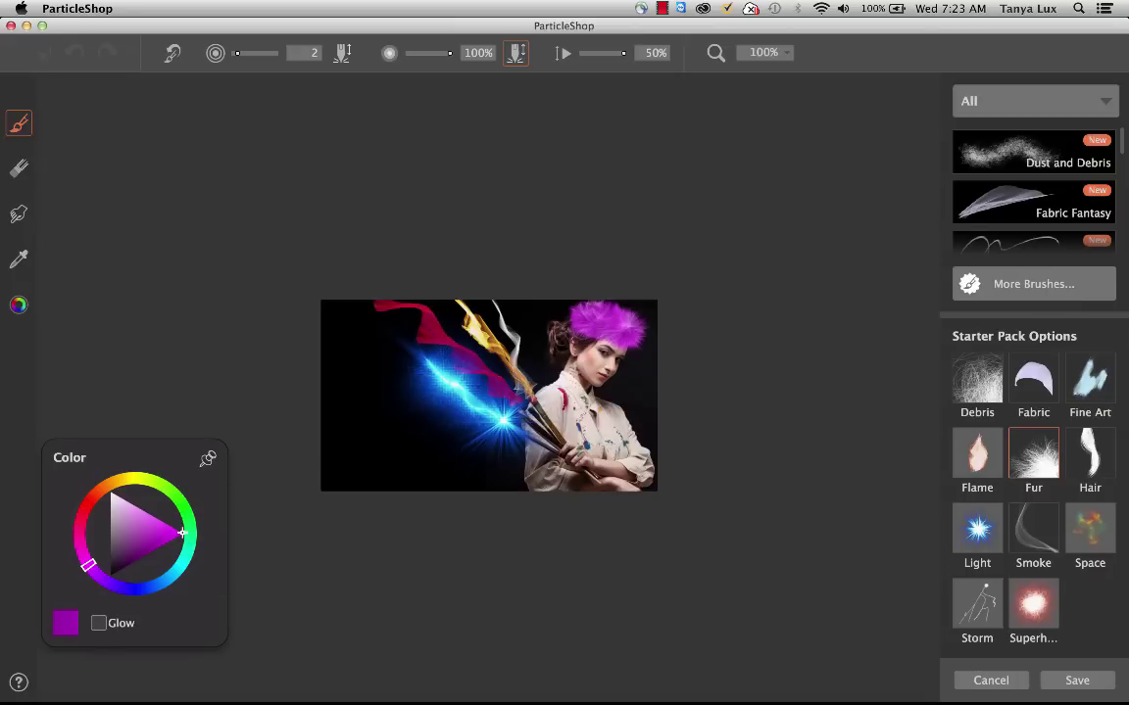
pyautogui.click(755, 53)
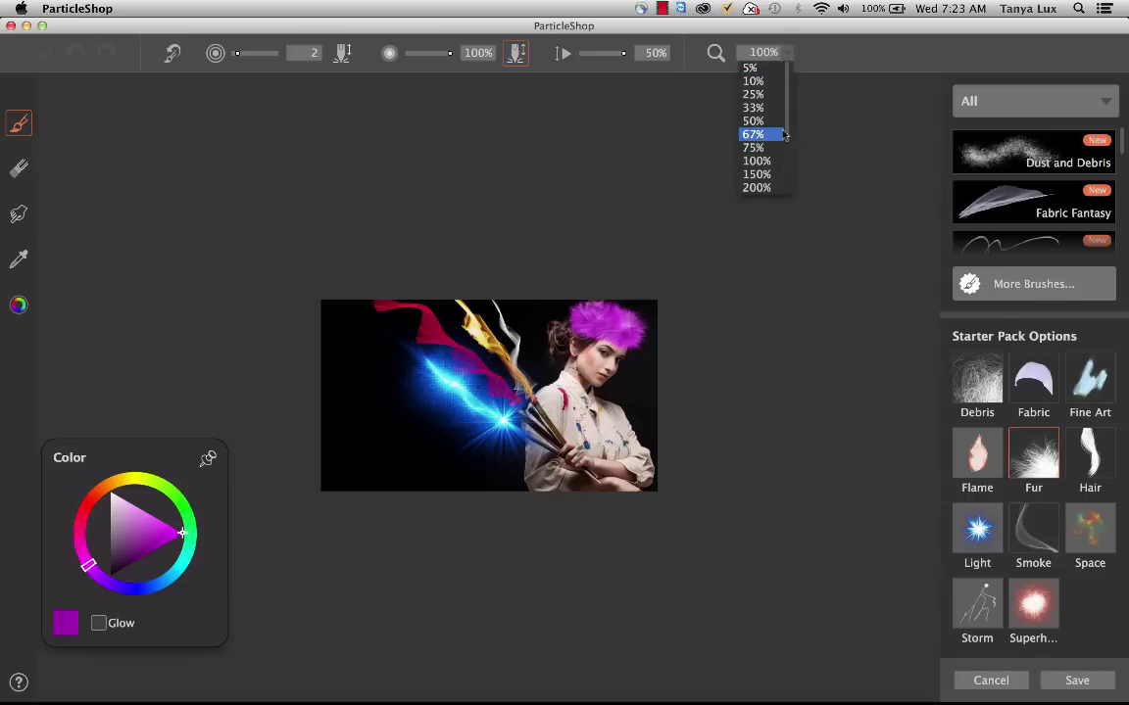
pyautogui.scroll(-4, 774, 127)
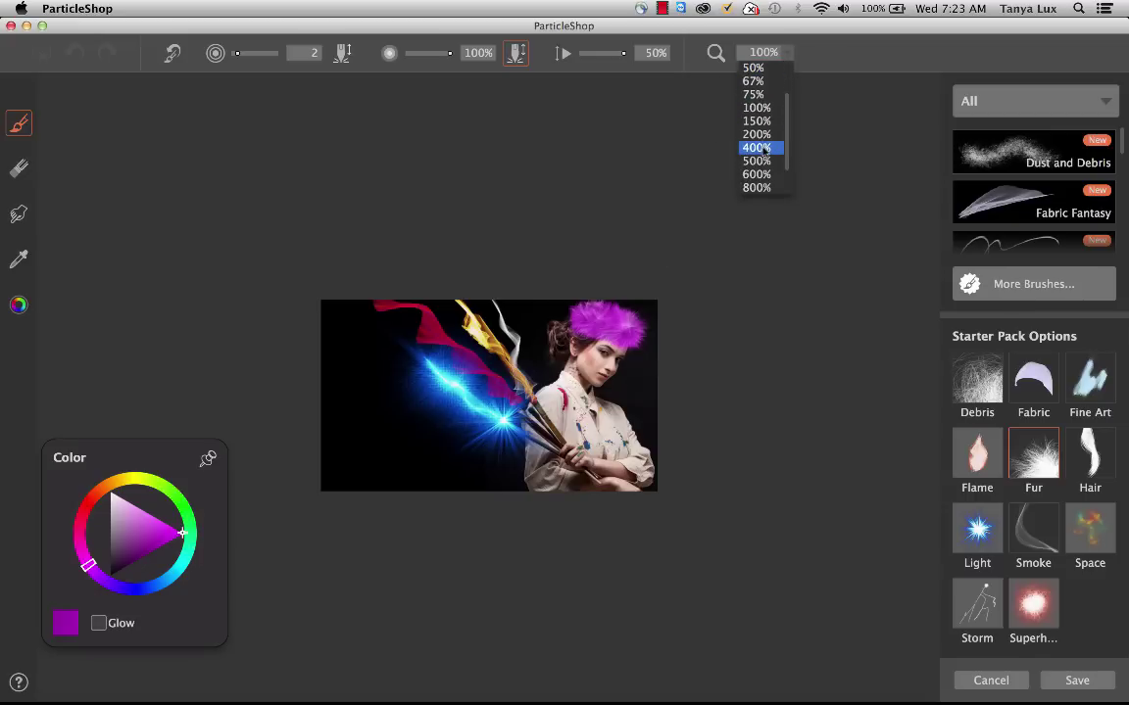
pyautogui.click(755, 147)
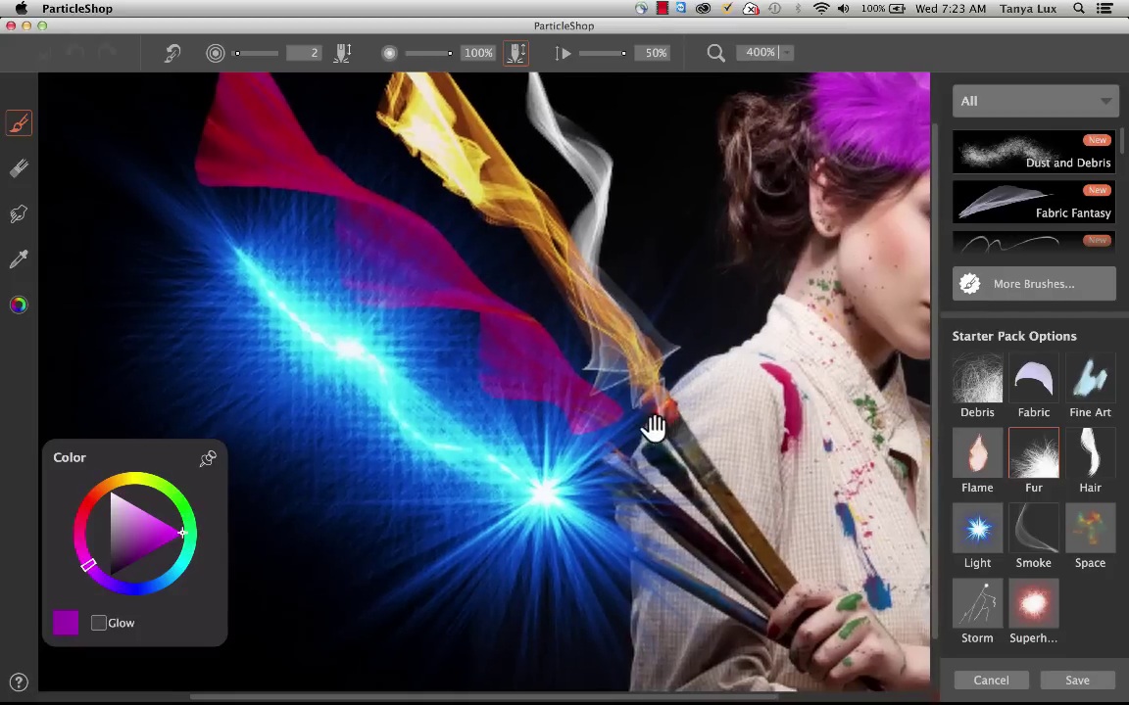
pyautogui.scroll(-3, 650, 428)
pyautogui.scroll(4, 509, 473)
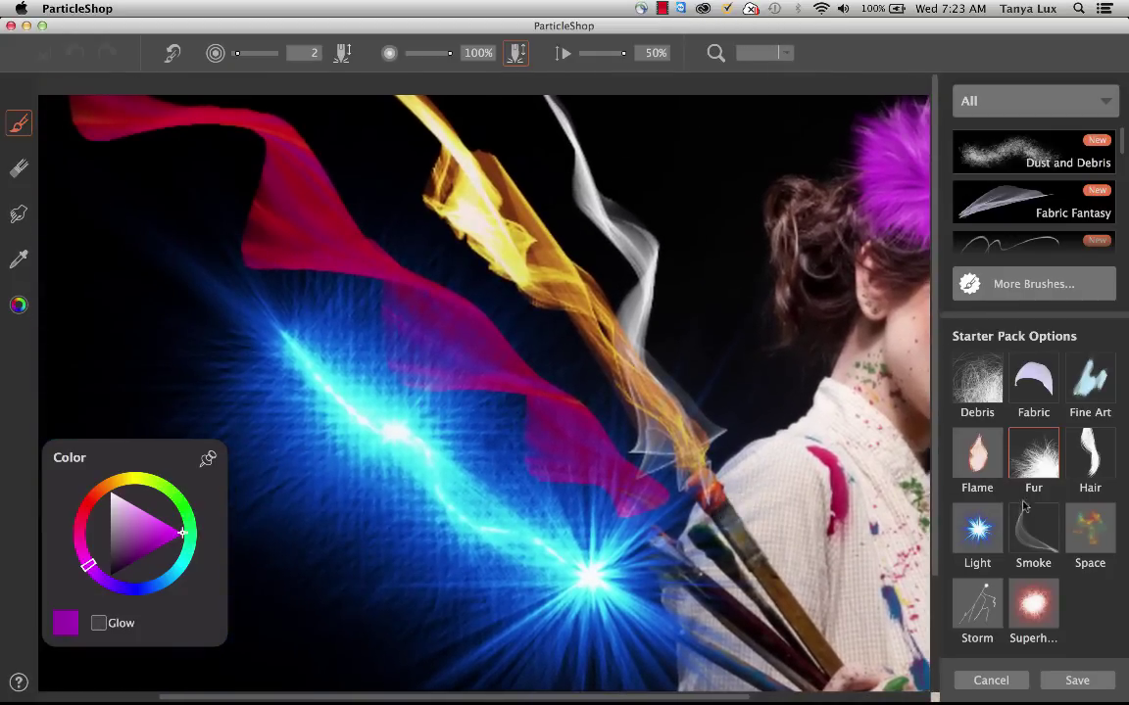
# Paint a green Space-brush cloud on the left side, zoom to 200%, and choose Save.
pyautogui.click(1089, 529)
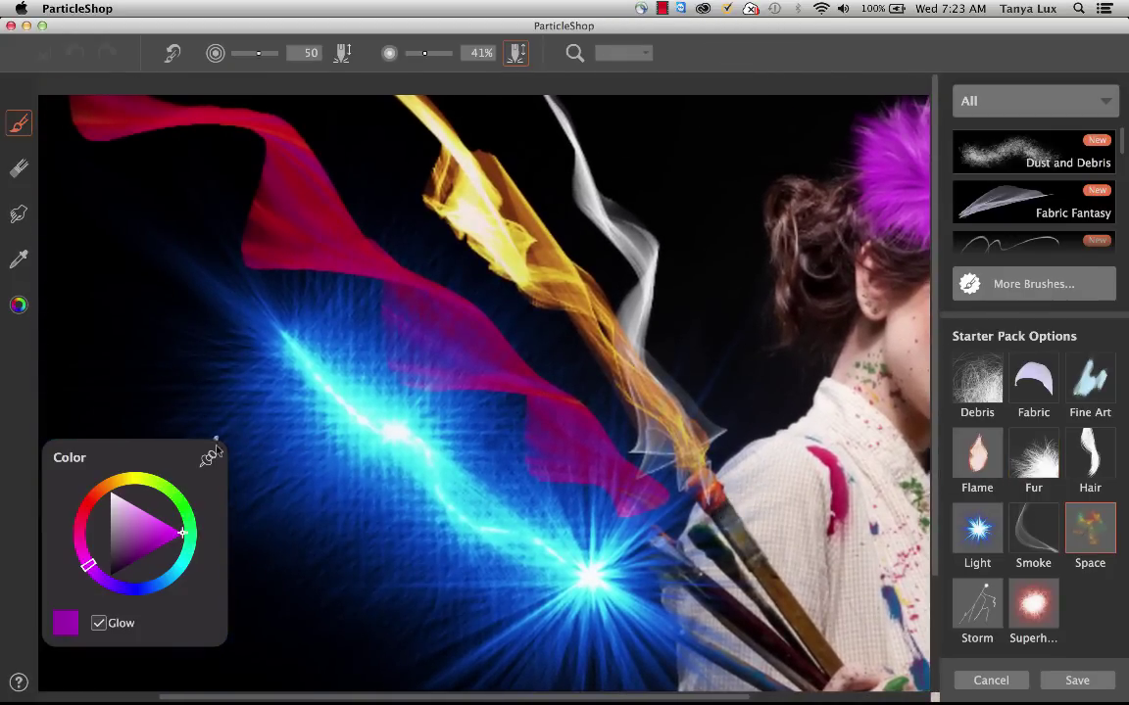
pyautogui.click(177, 495)
pyautogui.moveTo(119, 279)
pyautogui.mouseDown()
pyautogui.moveTo(169, 334)
pyautogui.moveTo(78, 214)
pyautogui.moveTo(89, 194)
pyautogui.moveTo(227, 184)
pyautogui.mouseUp()
pyautogui.click(646, 53)
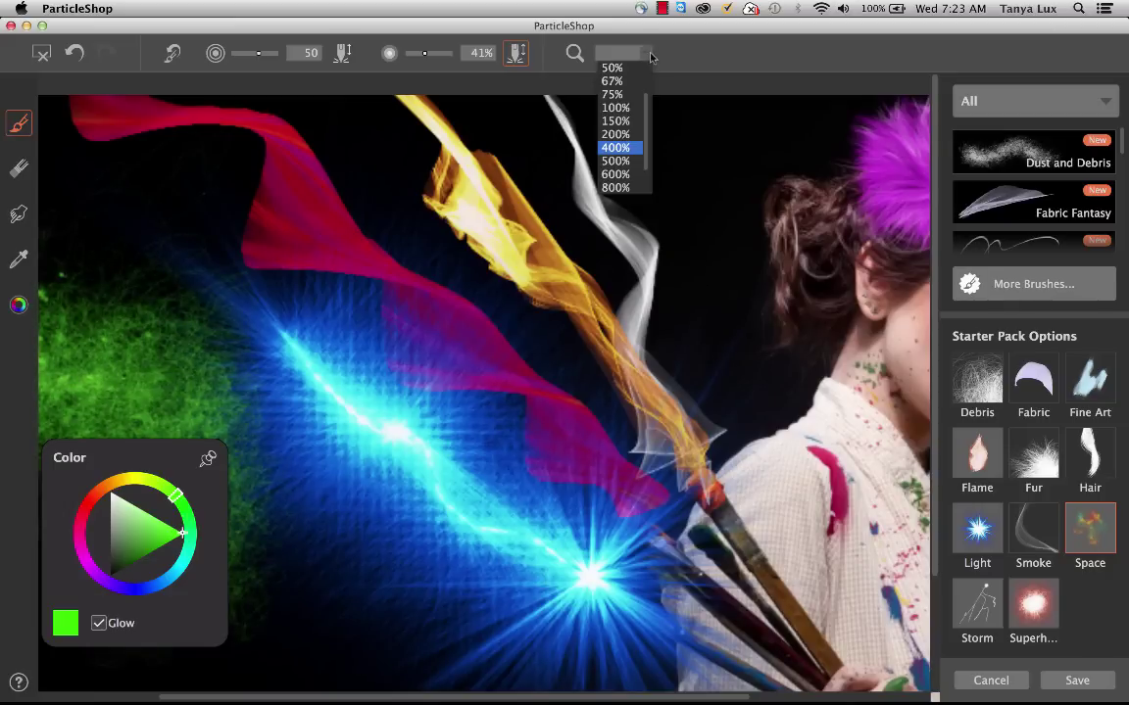
pyautogui.click(633, 134)
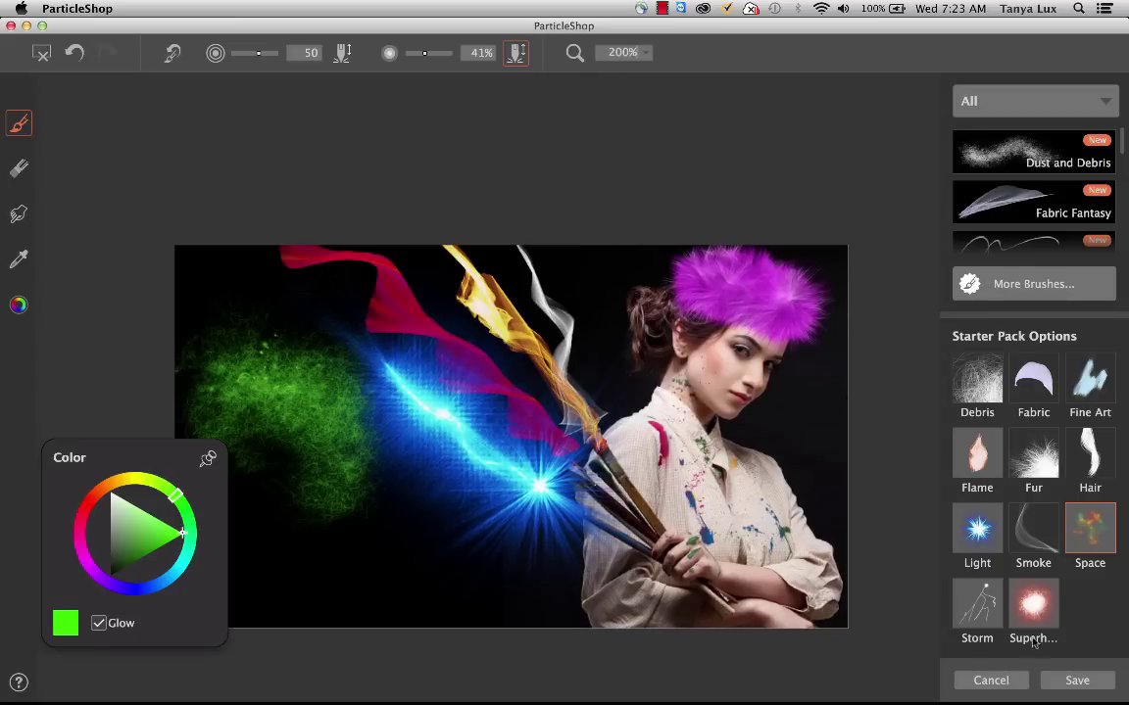
pyautogui.click(1076, 680)
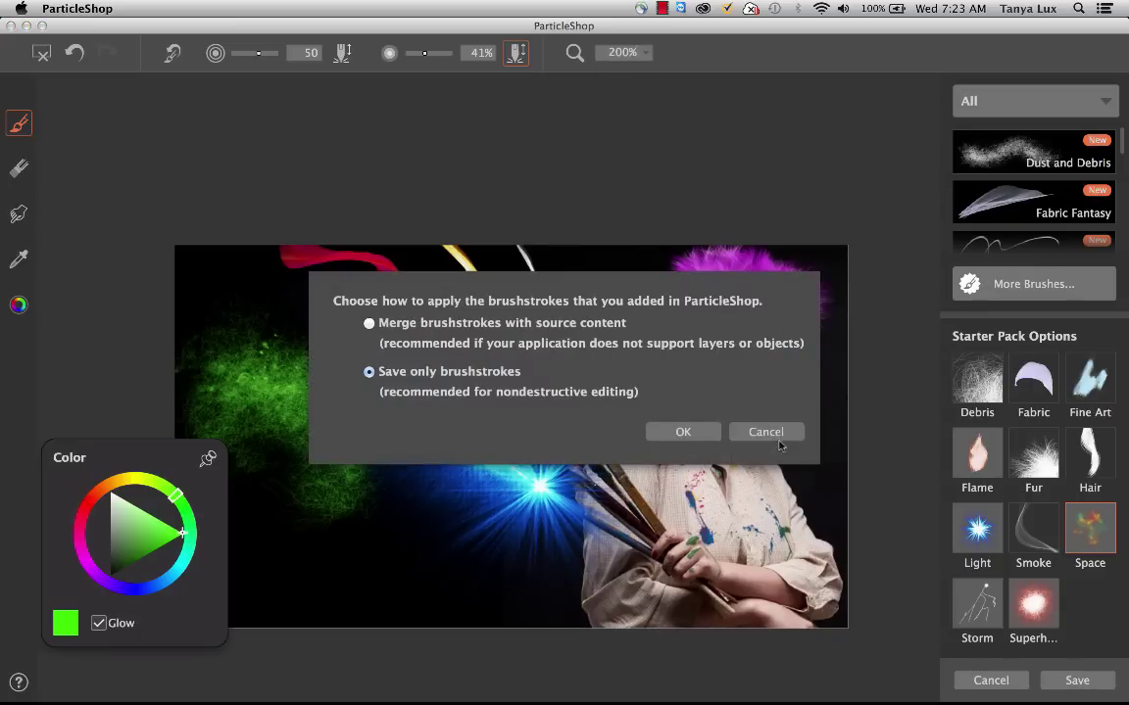
# Keep only the brushstrokes, then toggle layer visibility to check the green strokes alone.
pyautogui.click(683, 432)
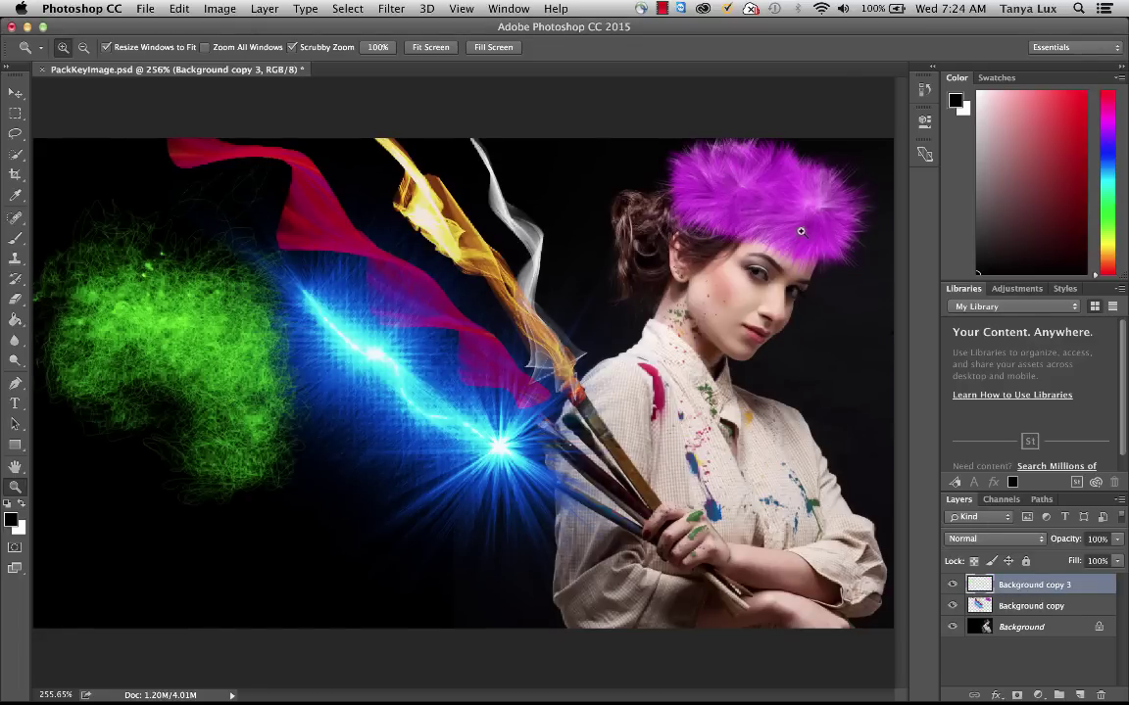
pyautogui.click(953, 605)
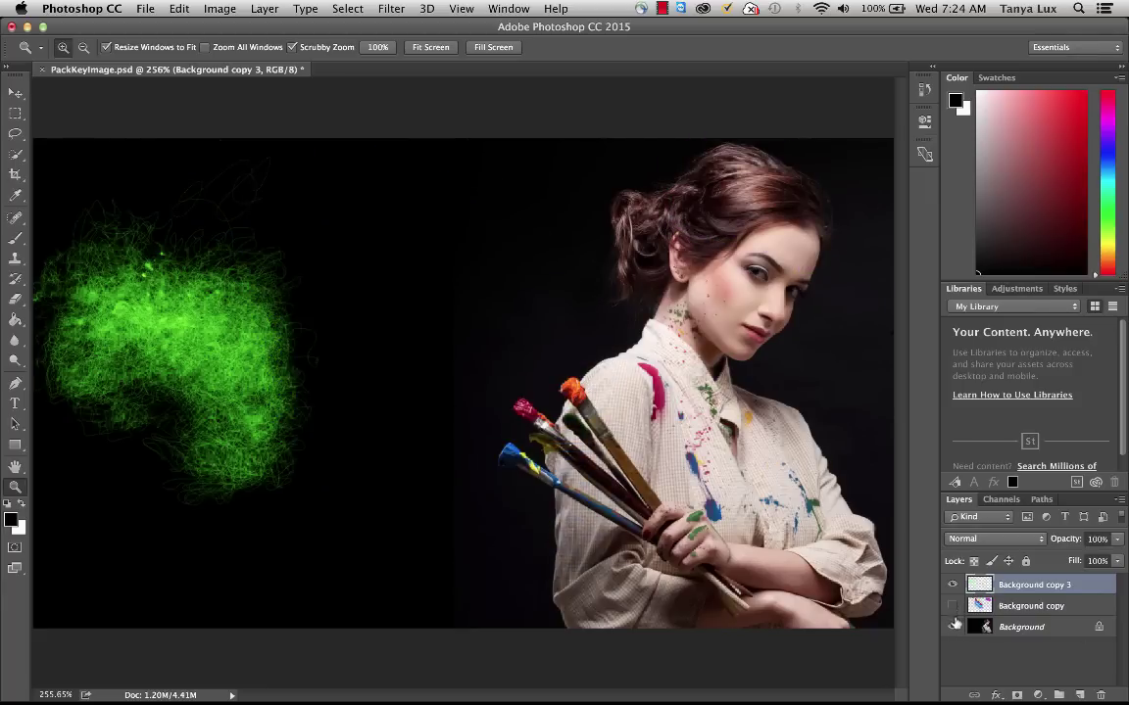
pyautogui.click(954, 628)
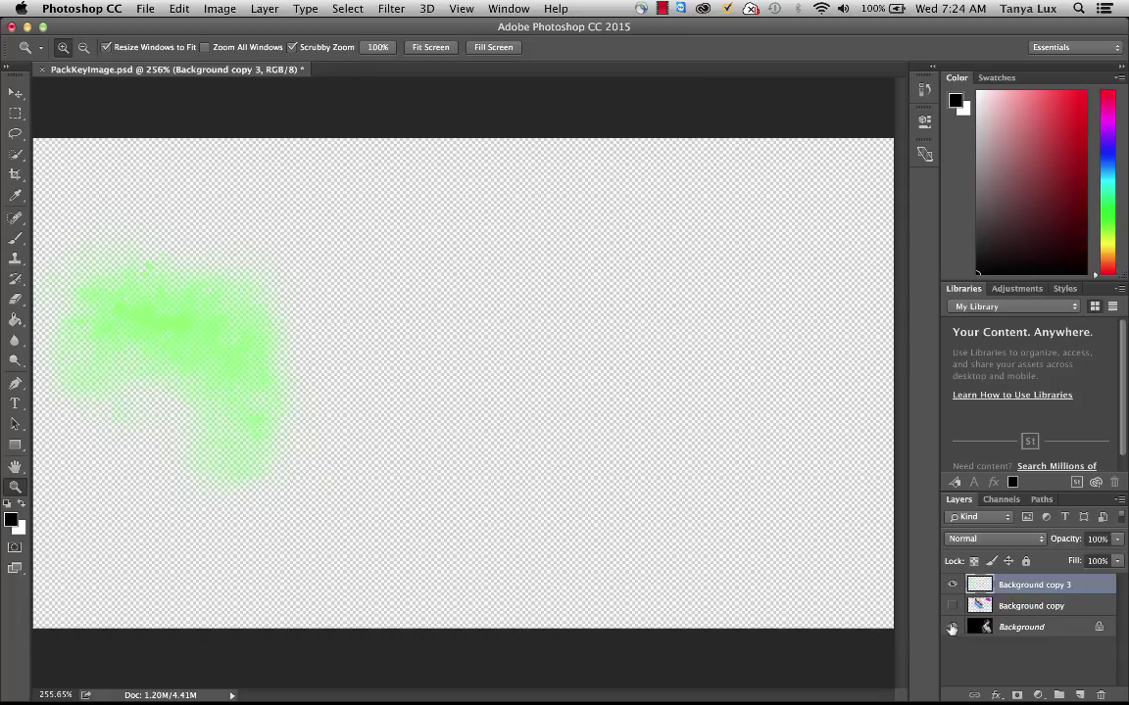
pyautogui.click(953, 628)
pyautogui.click(953, 606)
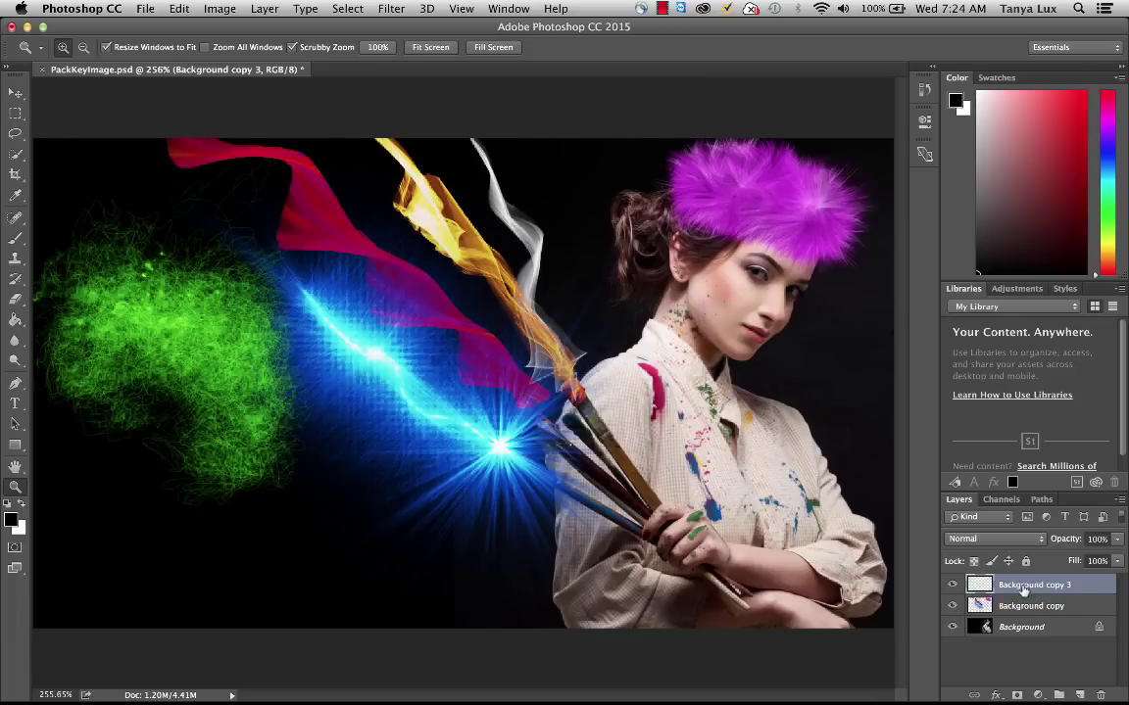
# Reopen the green strokes layer in ParticleShop via Filter > Painter > ParticleShop.
pyautogui.click(391, 9)
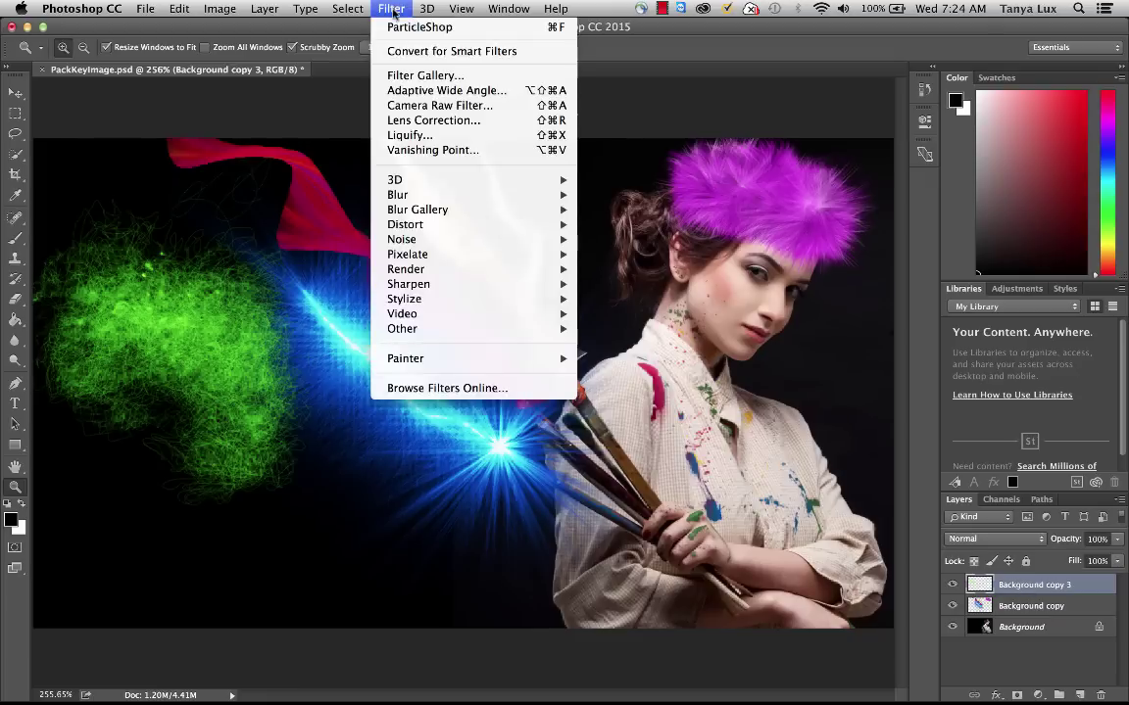
pyautogui.moveTo(454, 362)
pyautogui.click(642, 359)
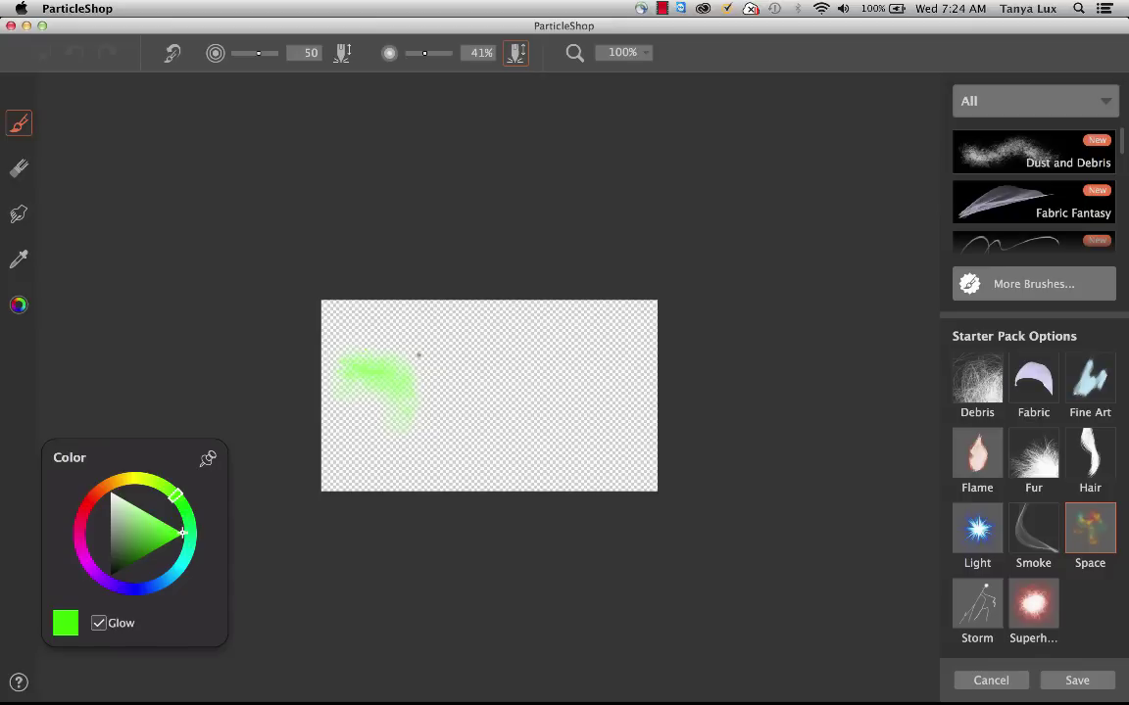
pyautogui.click(20, 683)
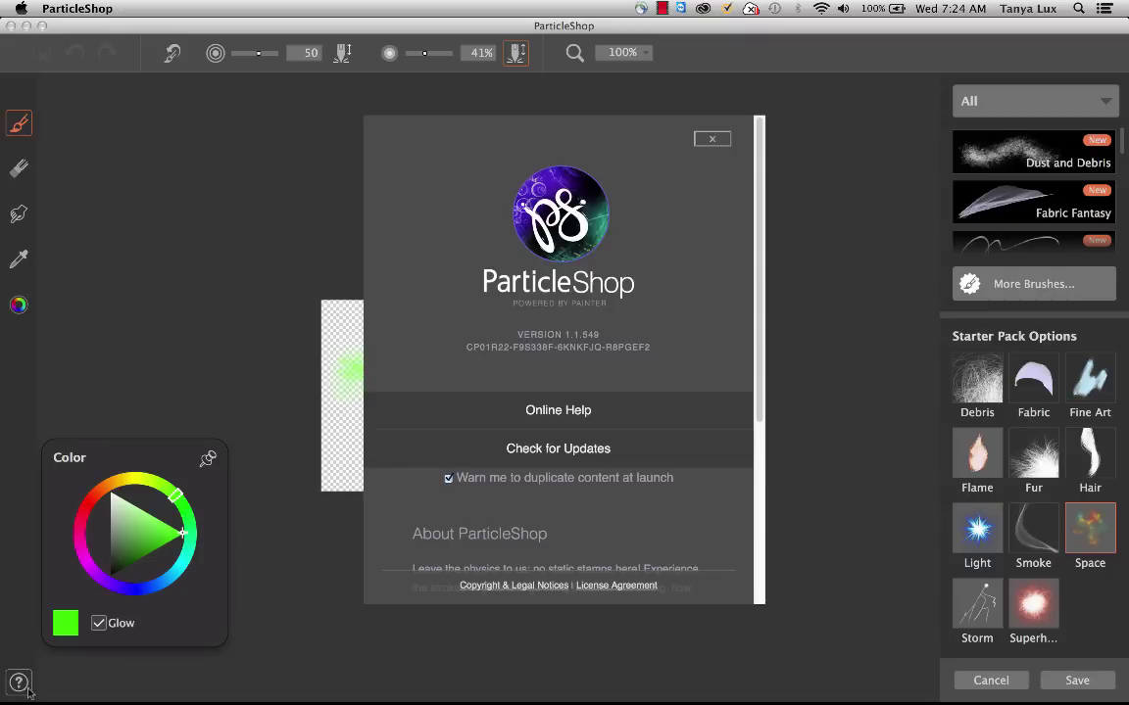
pyautogui.click(557, 410)
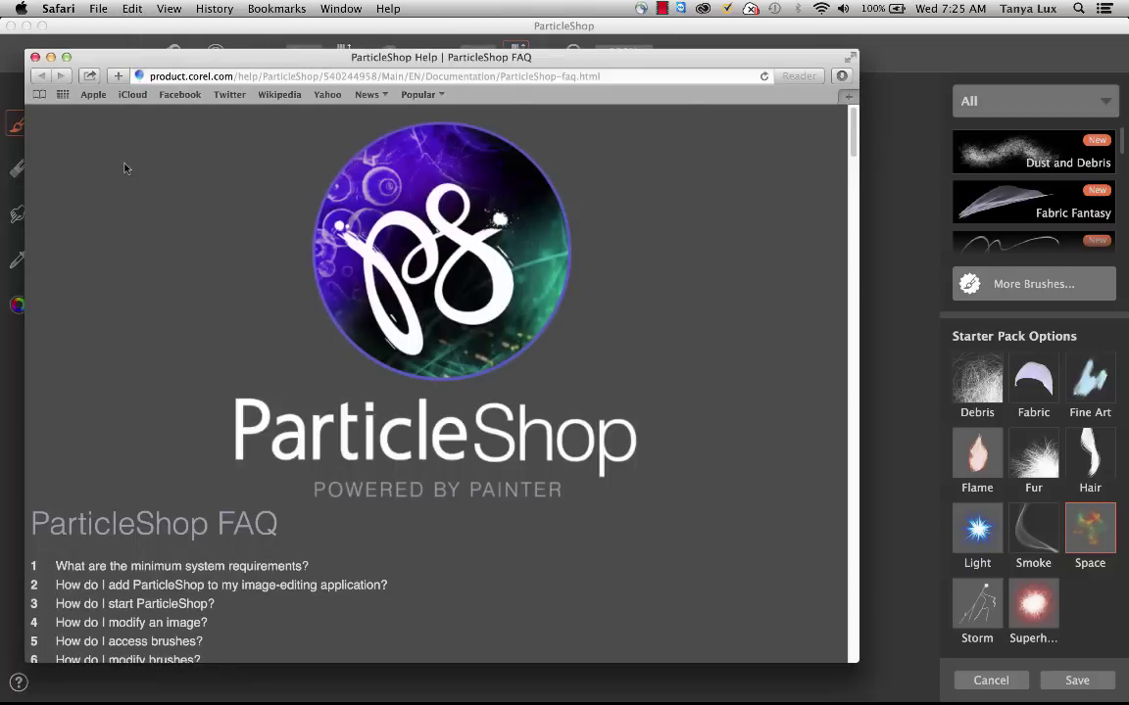
pyautogui.click(34, 57)
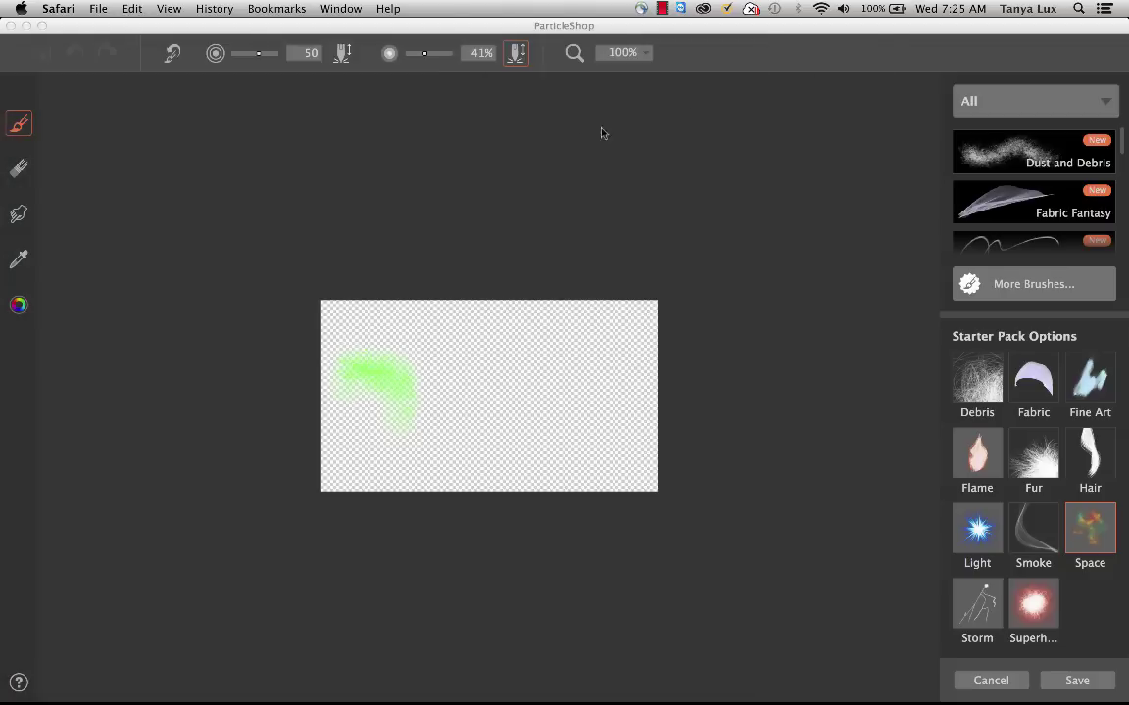